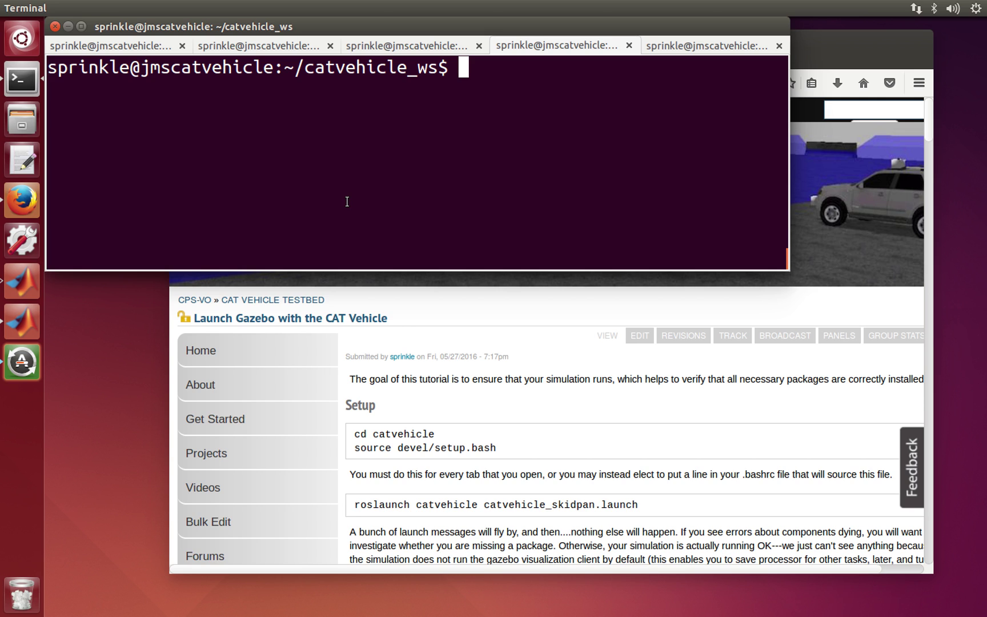
- Print the current working directory and source devel/setup.bash in the catvehicle_ws workspace
text(pwd)
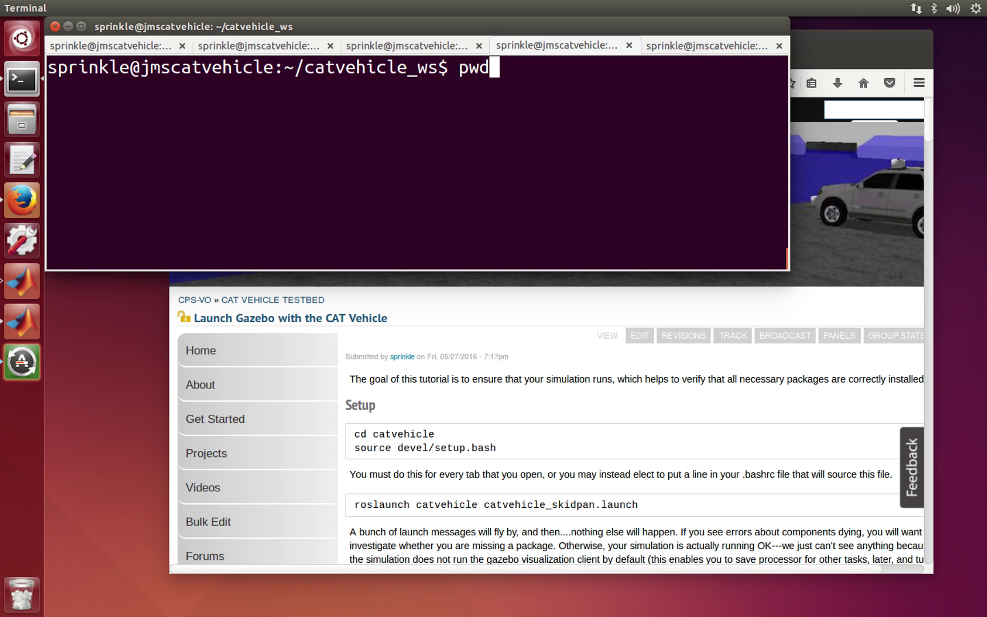
key(Return)
text(sour)
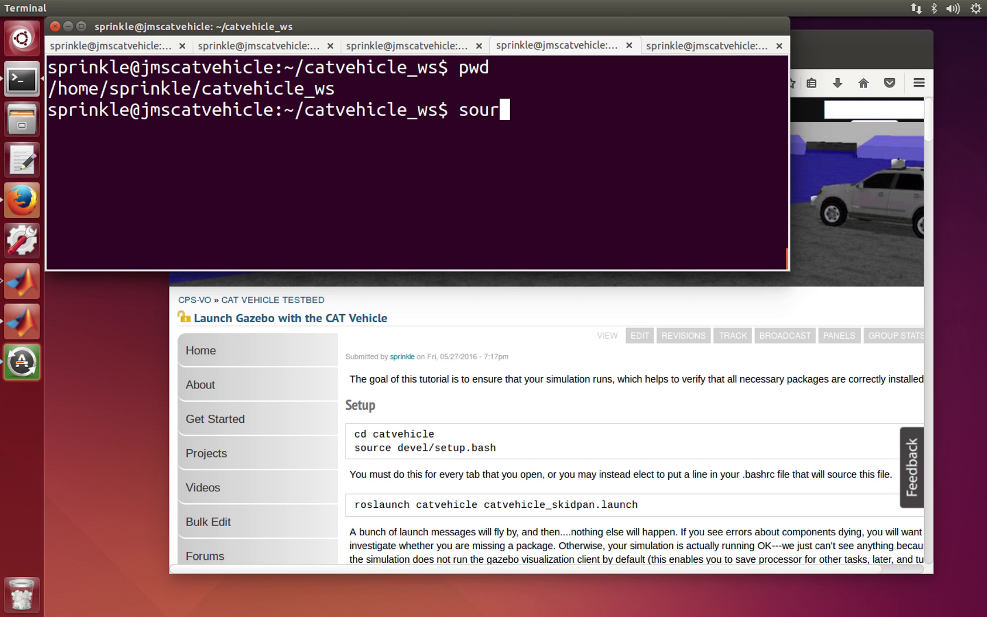
text(ce devel/setupb)
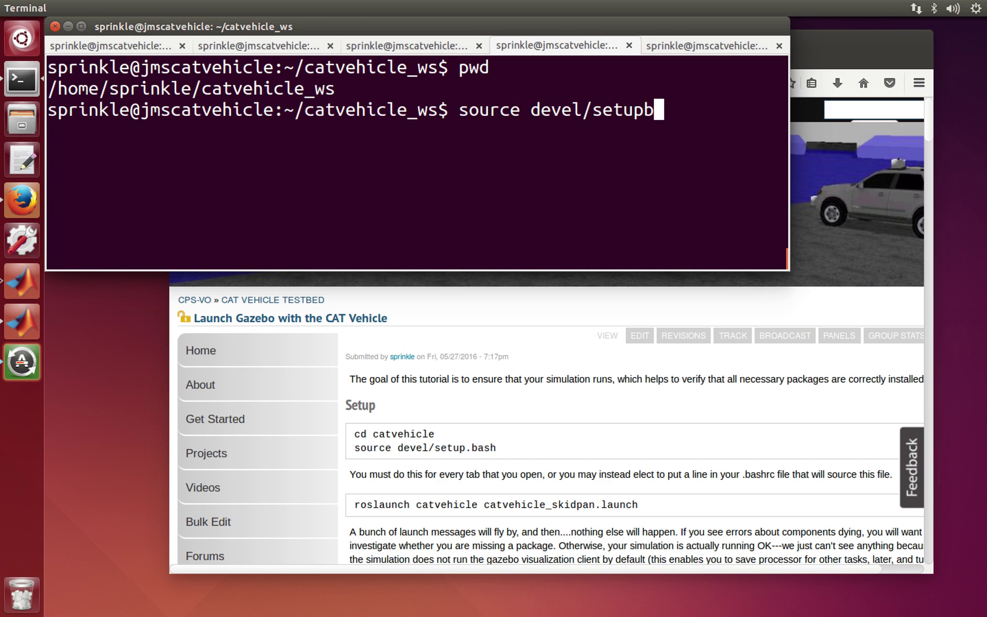
key(BackSpace)
text(.bash)
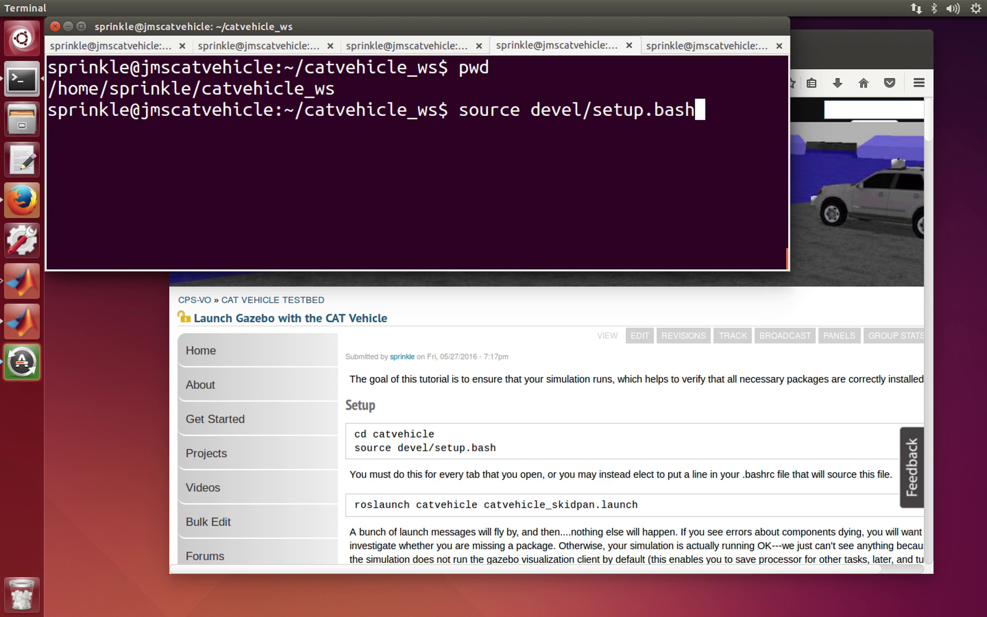
key(Return)
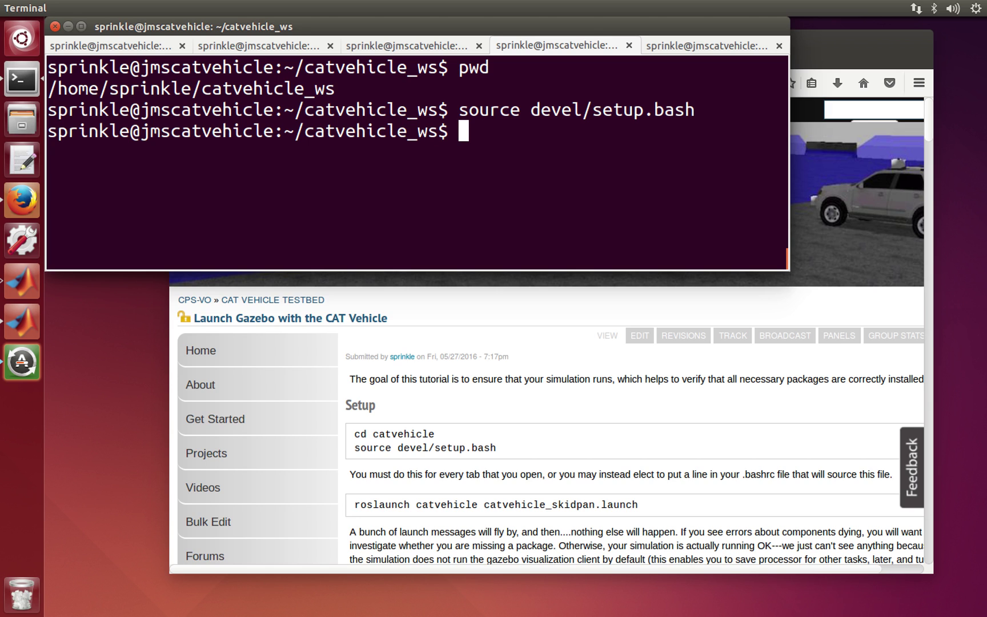
- Launch catvehicle_skidpan.launch from the catvehicle package with roslaunch and enlarge the terminal window to show more output
text(roslaunch catvehicle catvehicl)
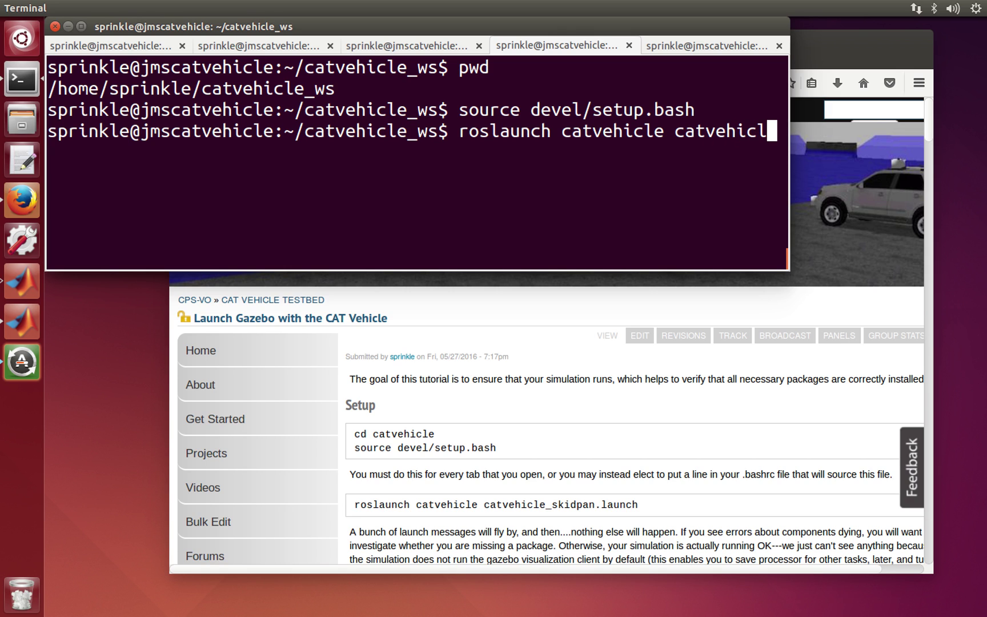
text(e_skidpan.lau)
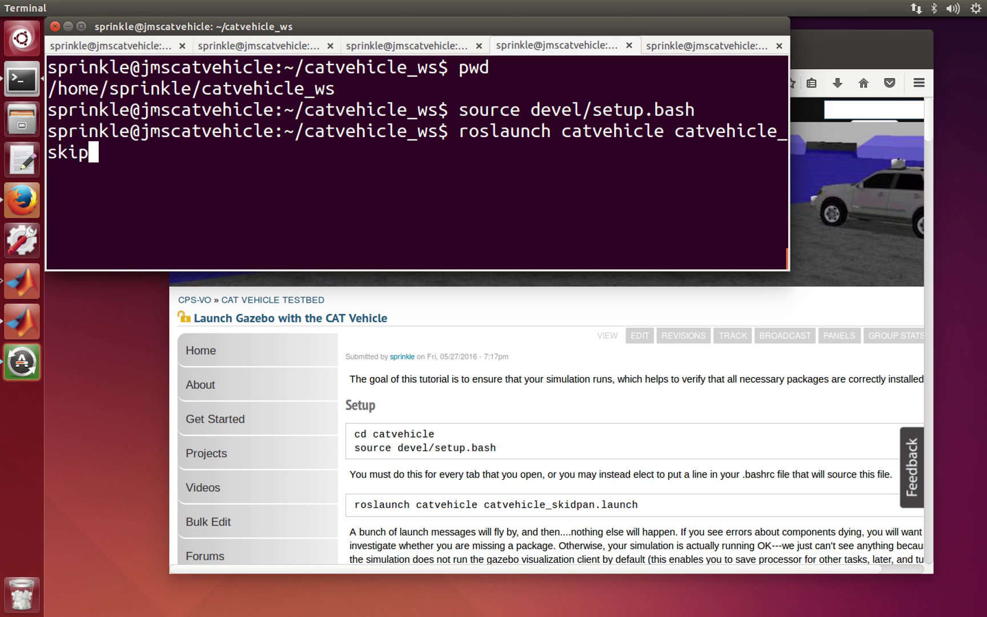
text(nch)
key(Return)
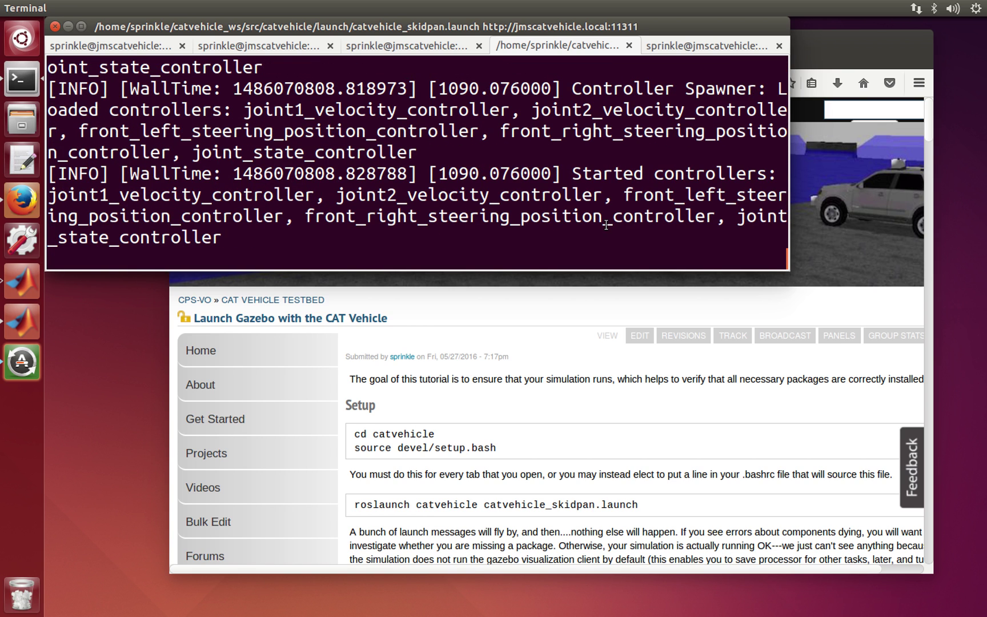
drag(787, 266, 888, 540)
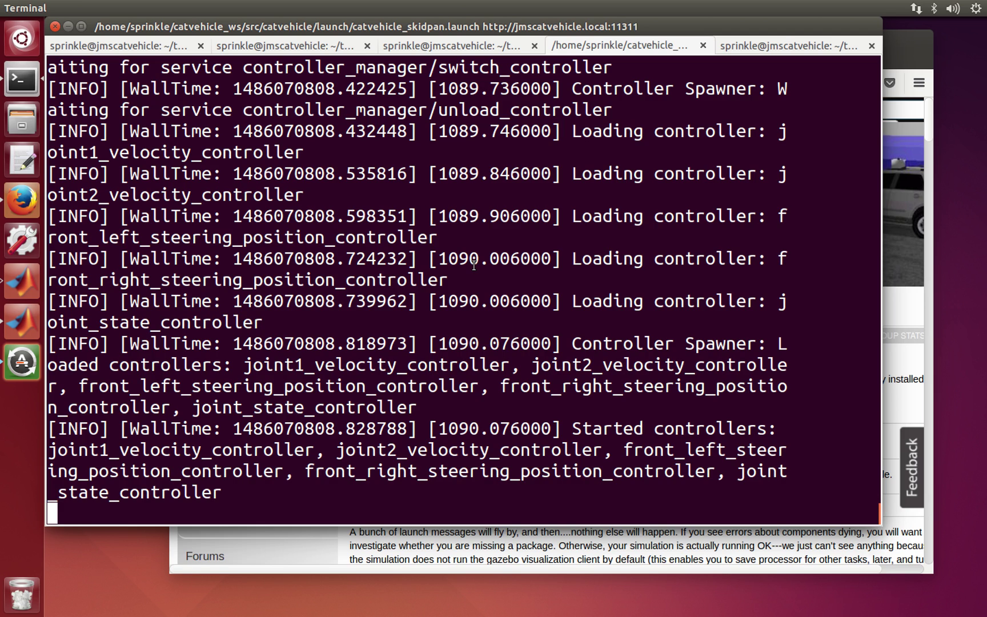
- Open a new terminal tab, then maximize the window and enlarge its text
key(ctrl+shift+t)
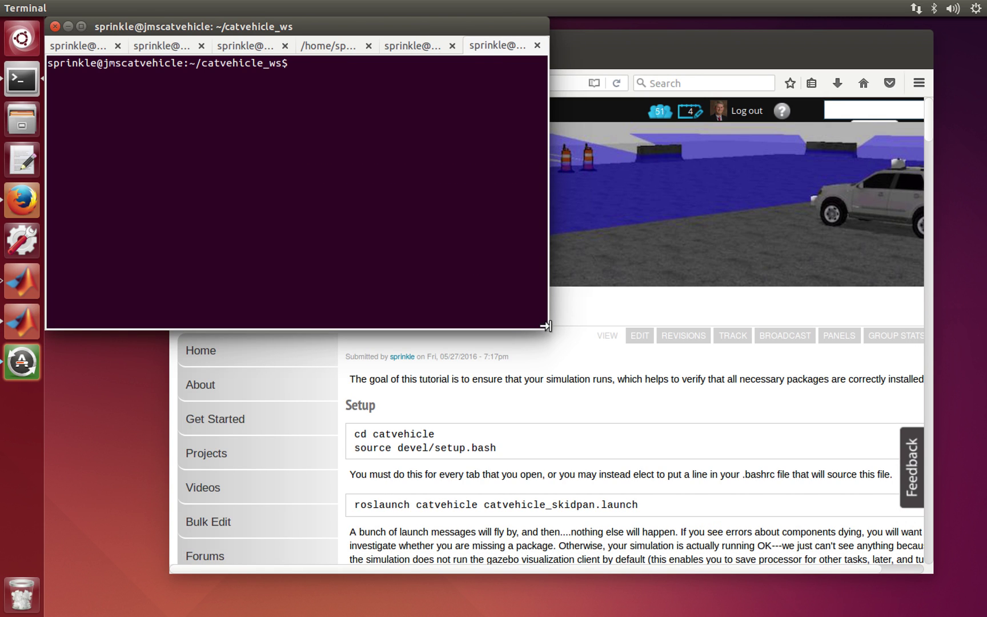
drag(551, 330, 816, 441)
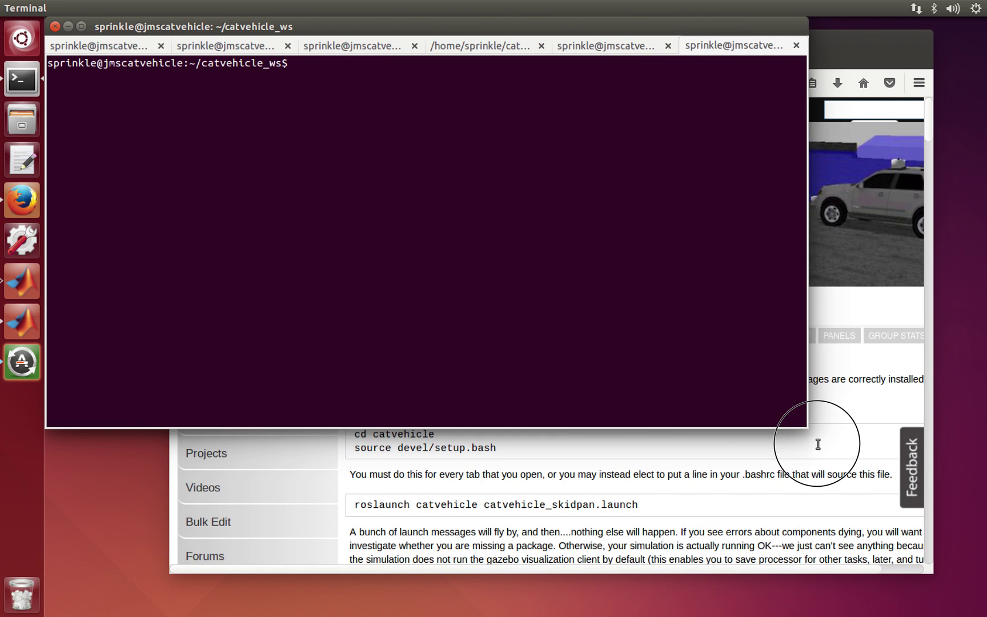
text(=)
key(BackSpace)
key(ctrl+super+Up)
key(ctrl+plus)
key(ctrl+plus)
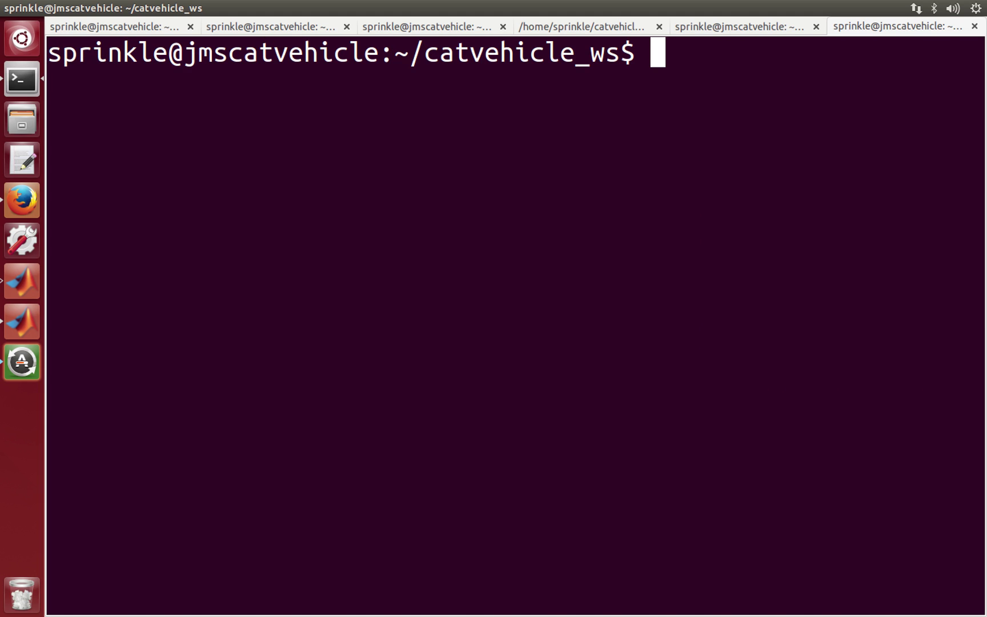
mouse_move(985, 611)
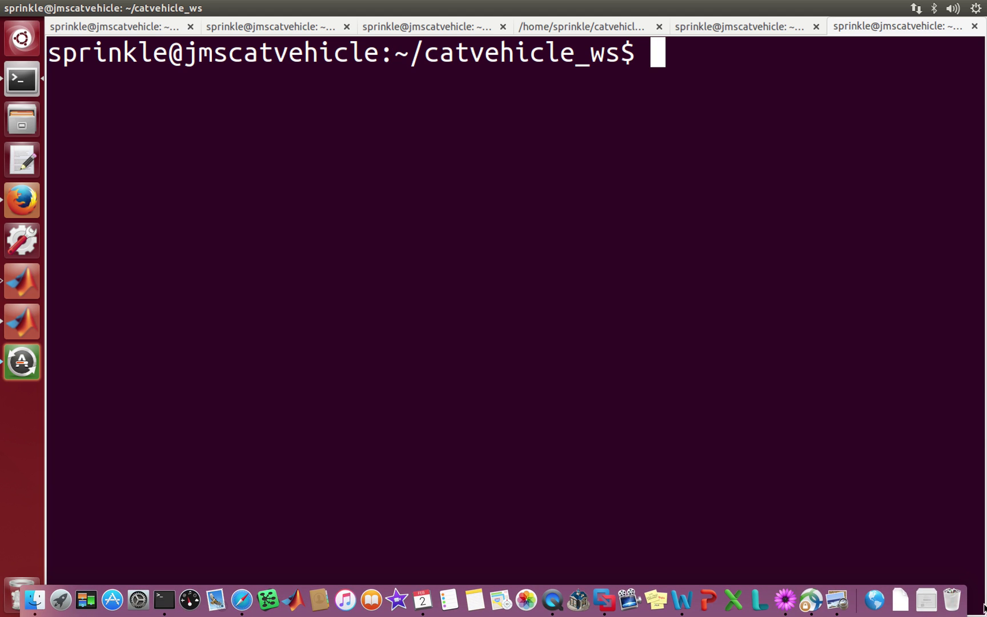
click(926, 529)
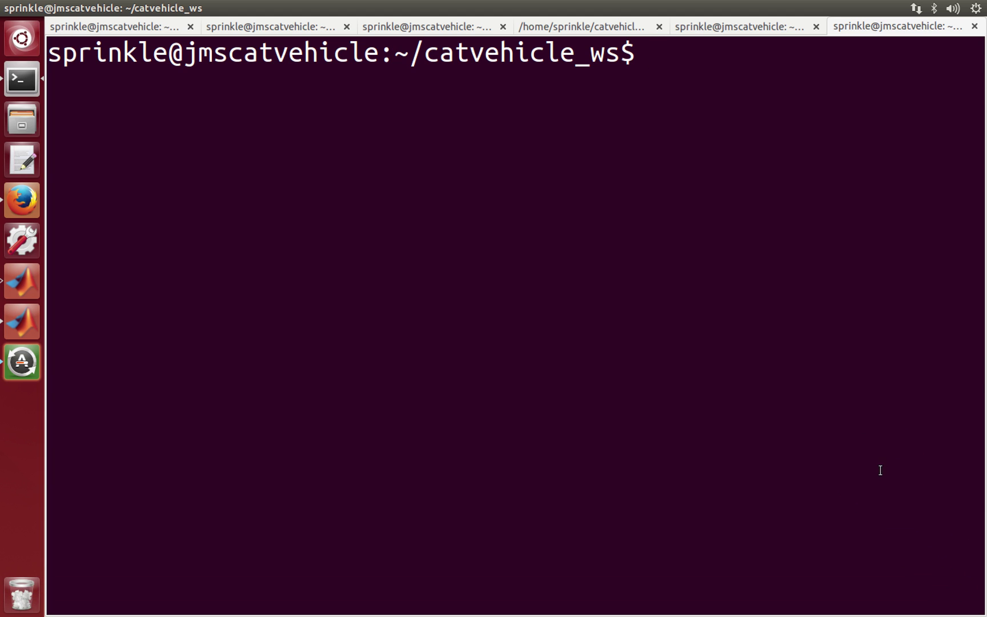
triple_click(928, 467)
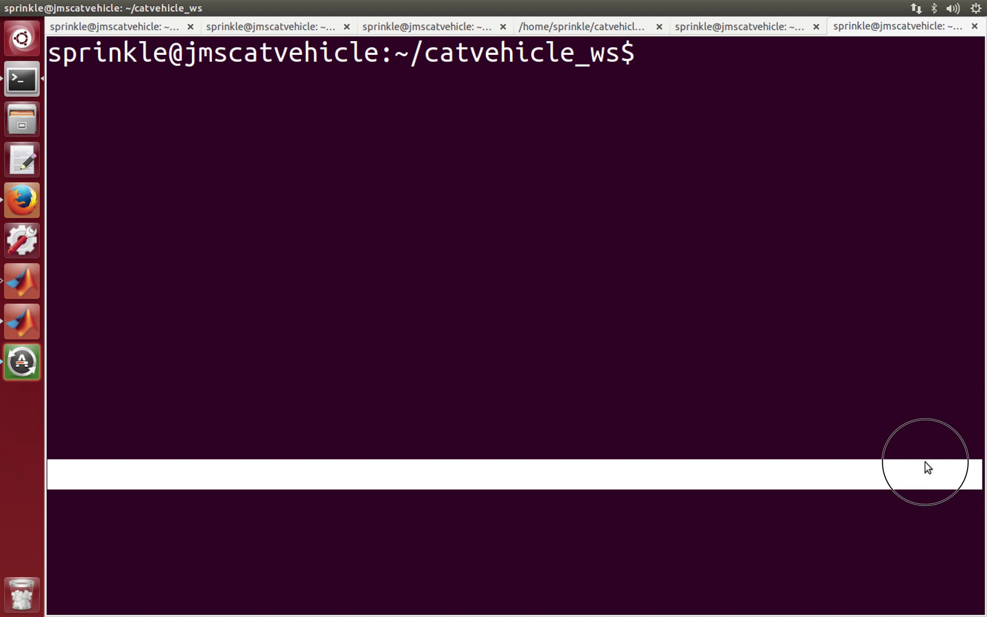
click(872, 282)
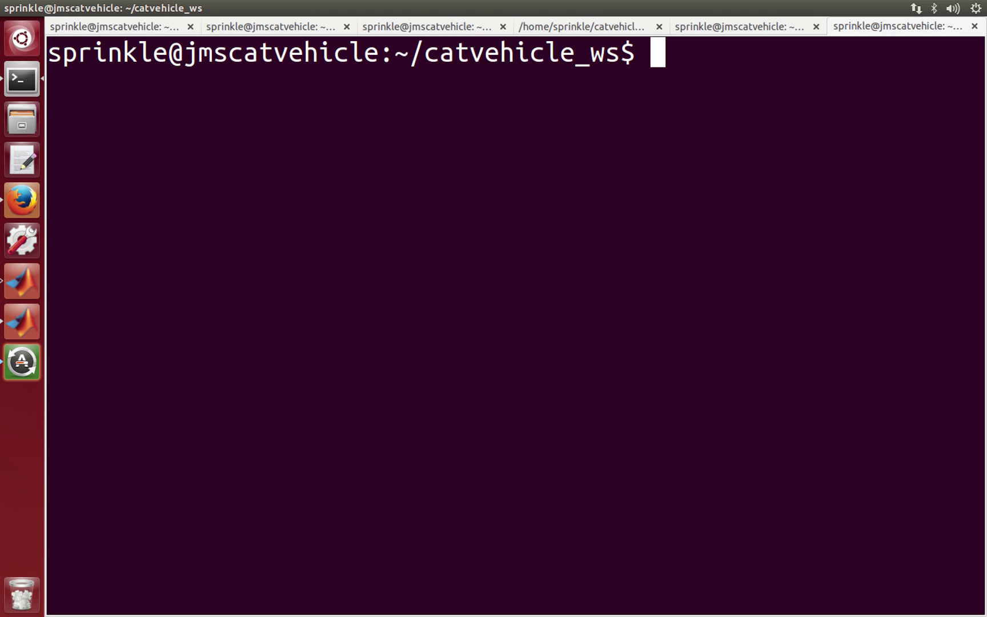
- Reduce the terminal text size by four levels and restore the window from its maximized state
key(ctrl+minus)
key(ctrl+minus)
key(ctrl+minus)
key(ctrl+minus)
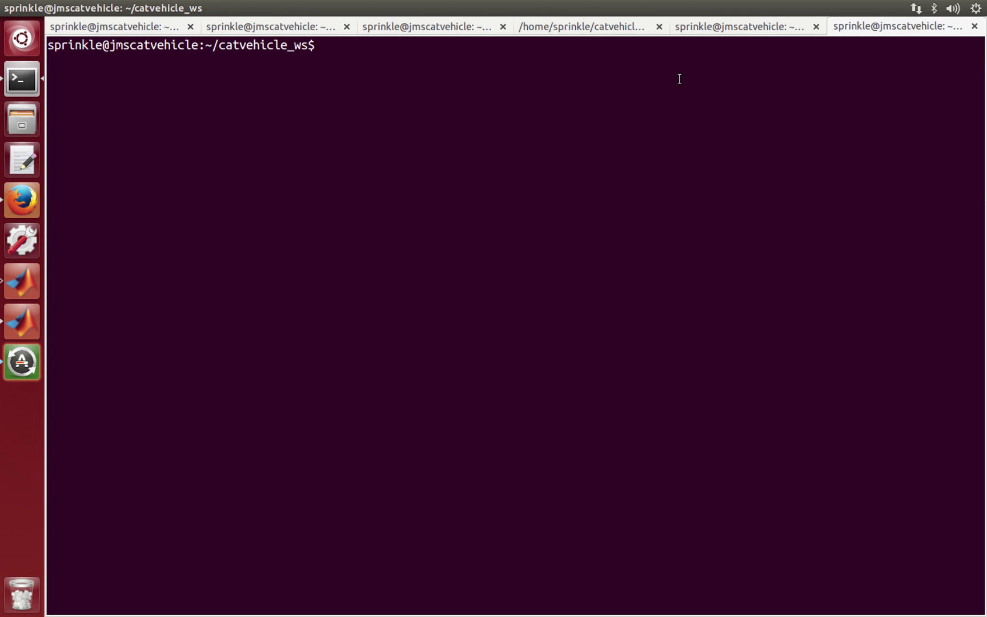
double_click(638, 5)
mouse_move(627, 25)
mouse_down()
mouse_move(636, 32)
mouse_move(615, 50)
mouse_move(629, 43)
mouse_move(613, 182)
mouse_move(644, 46)
mouse_move(637, 25)
mouse_move(618, 35)
mouse_move(633, 35)
mouse_up()
- List all topics in the running simulation with rostopic list
click(510, 124)
text(rostopic)
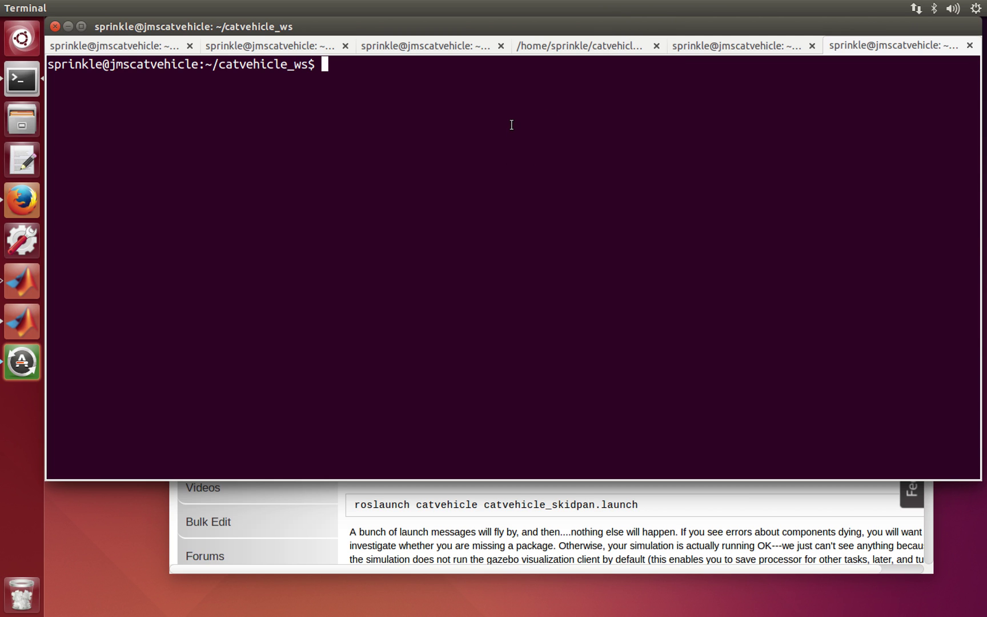
text( list)
key(Return)
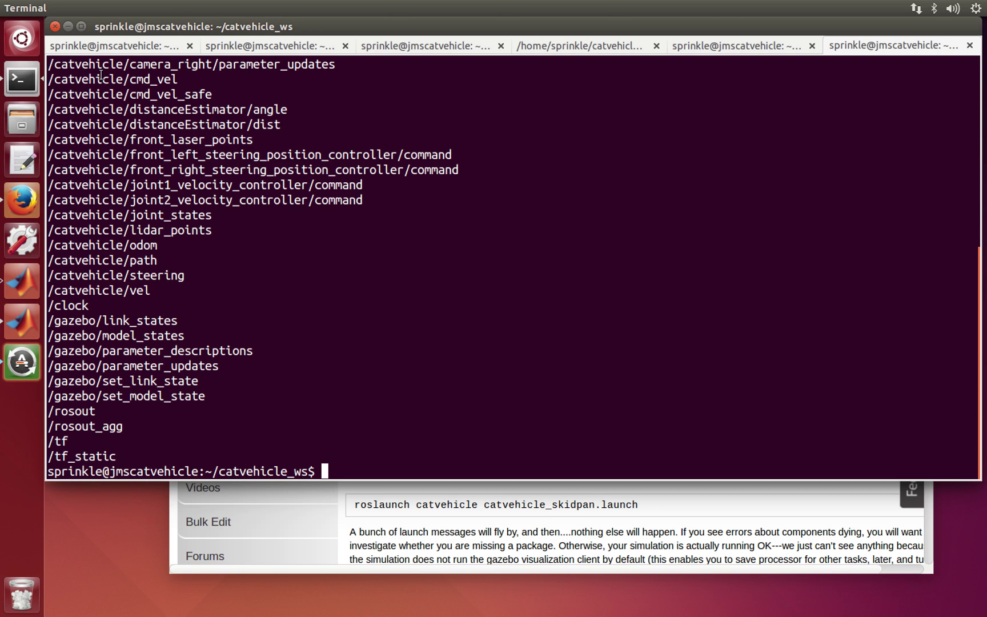
- Examine the topic list, highlighting /catvehicle/cmd_vel, /catvehicle/cmd_vel_safe, /catvehicle/front_laser_points and /catvehicle/lidar_points
scroll(100, 80, up, 6)
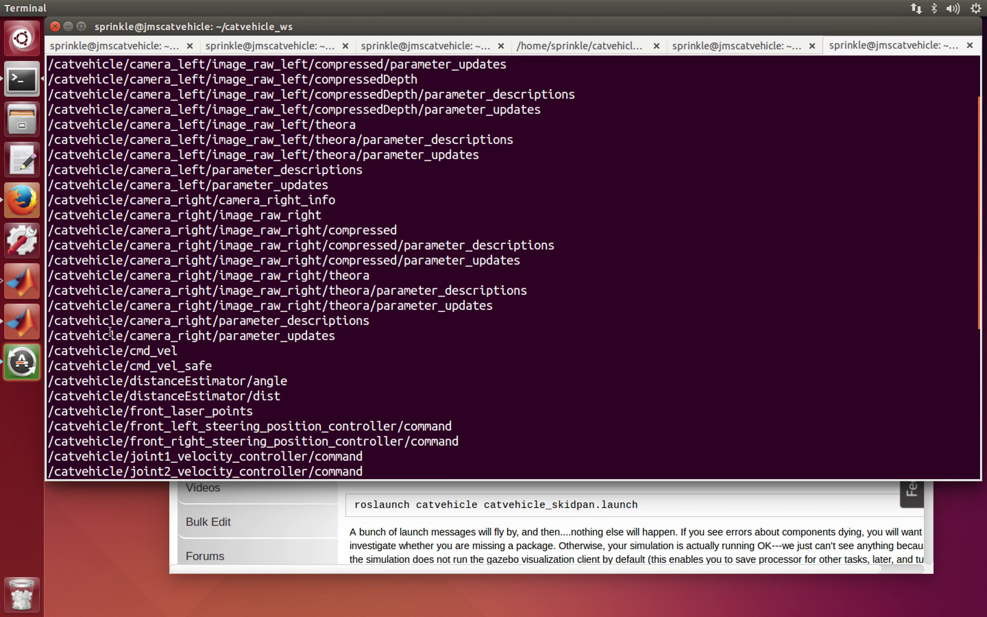
double_click(99, 351)
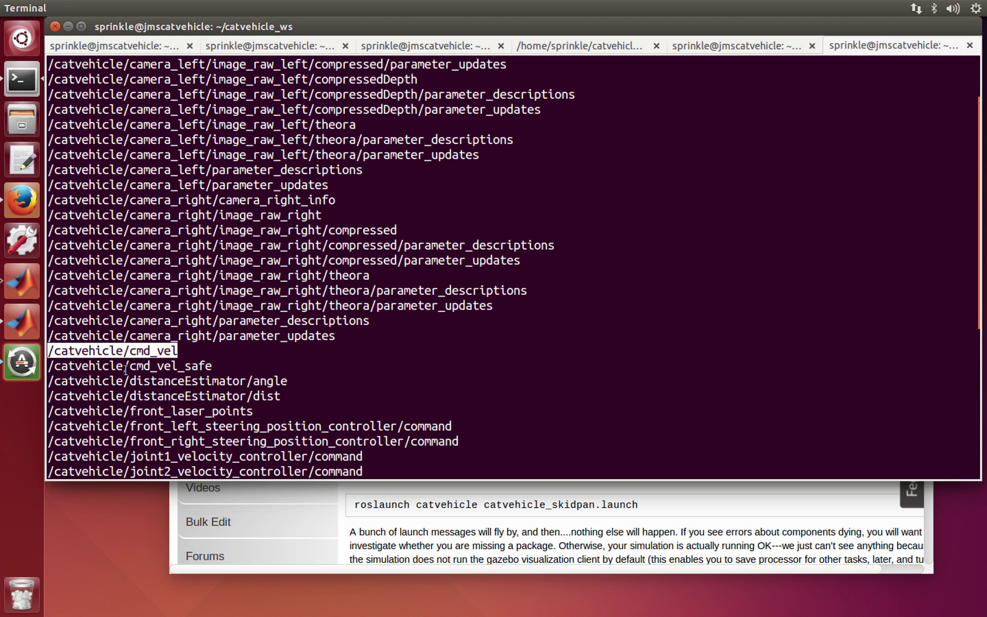
double_click(117, 367)
scroll(116, 369, down, 1)
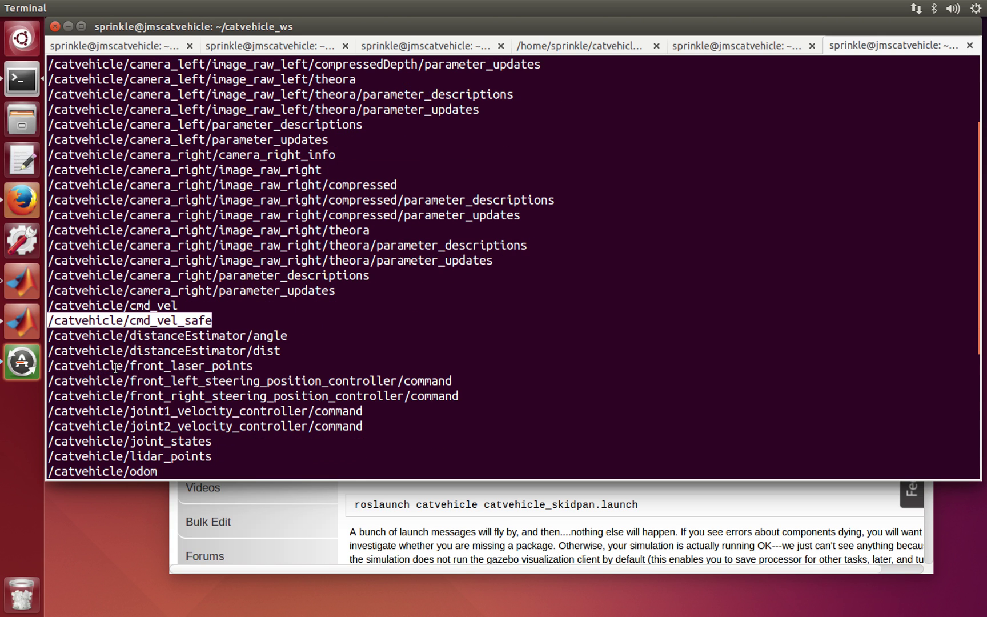
scroll(116, 368, down, 2)
scroll(116, 368, down, 2)
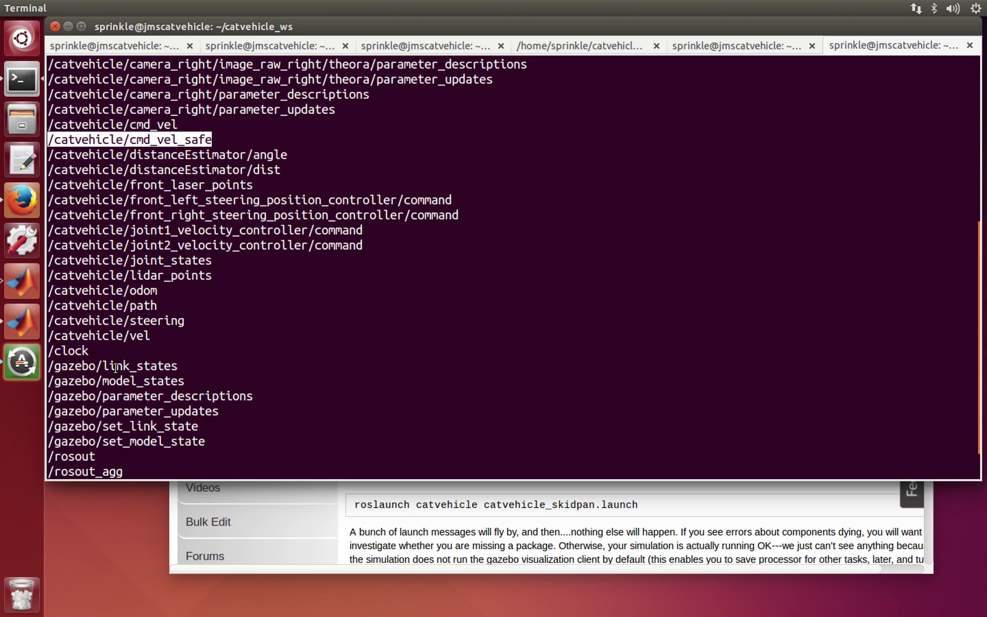
double_click(152, 186)
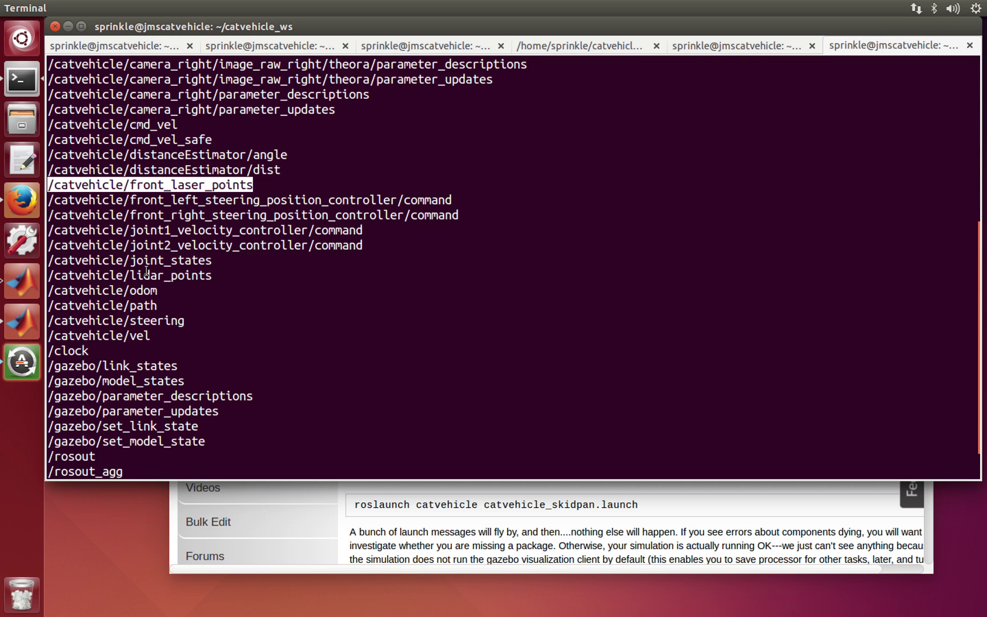
double_click(97, 274)
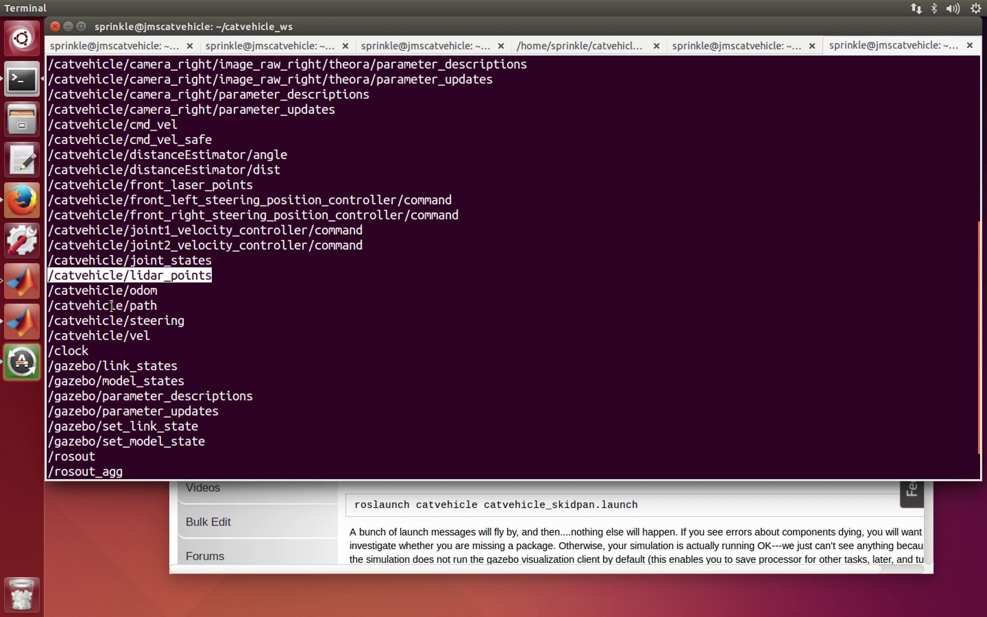
- Switch to the Firefox tutorial page and read from the expected rostopic list output through the rosnode list section
click(506, 531)
scroll(506, 532, down, 5)
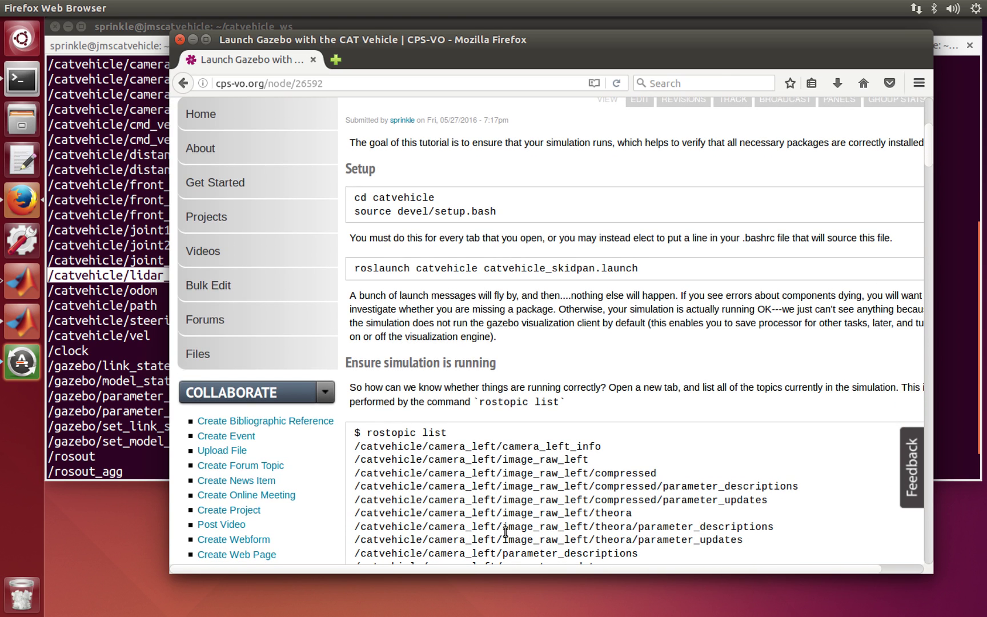
scroll(505, 532, down, 4)
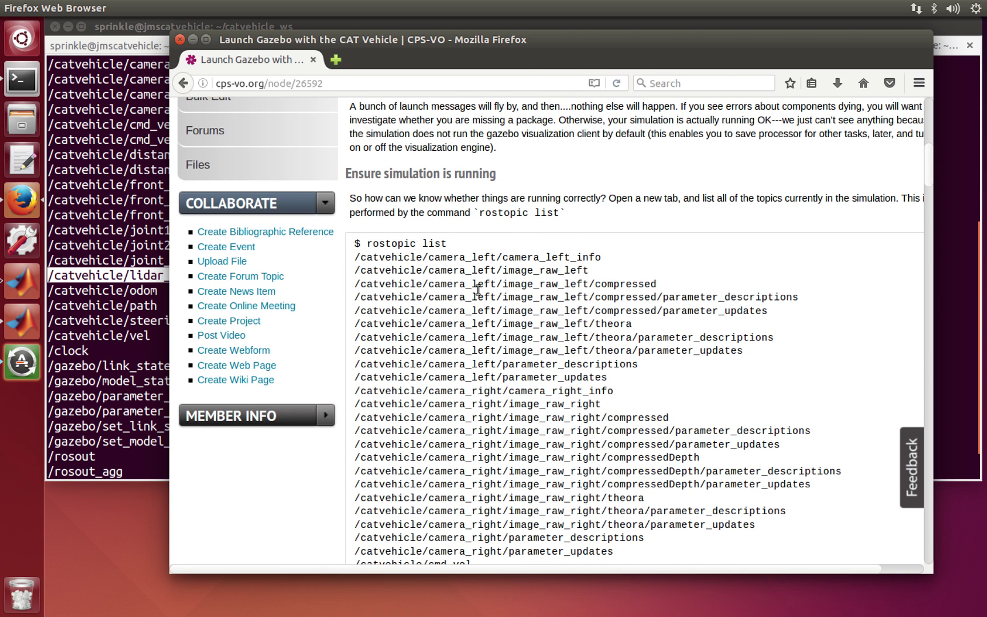
scroll(478, 290, down, 3)
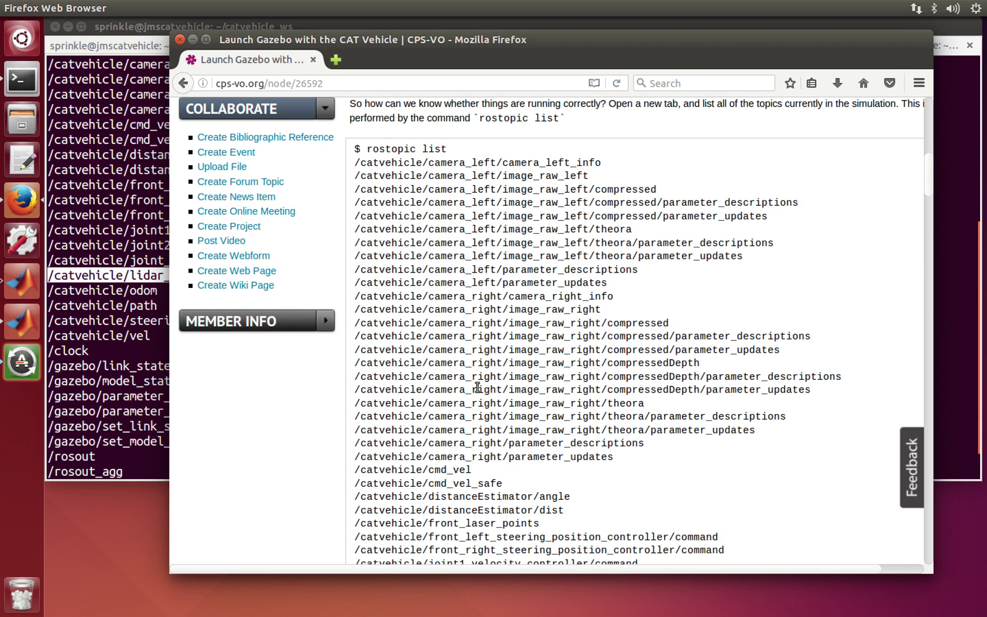
scroll(422, 308, down, 10)
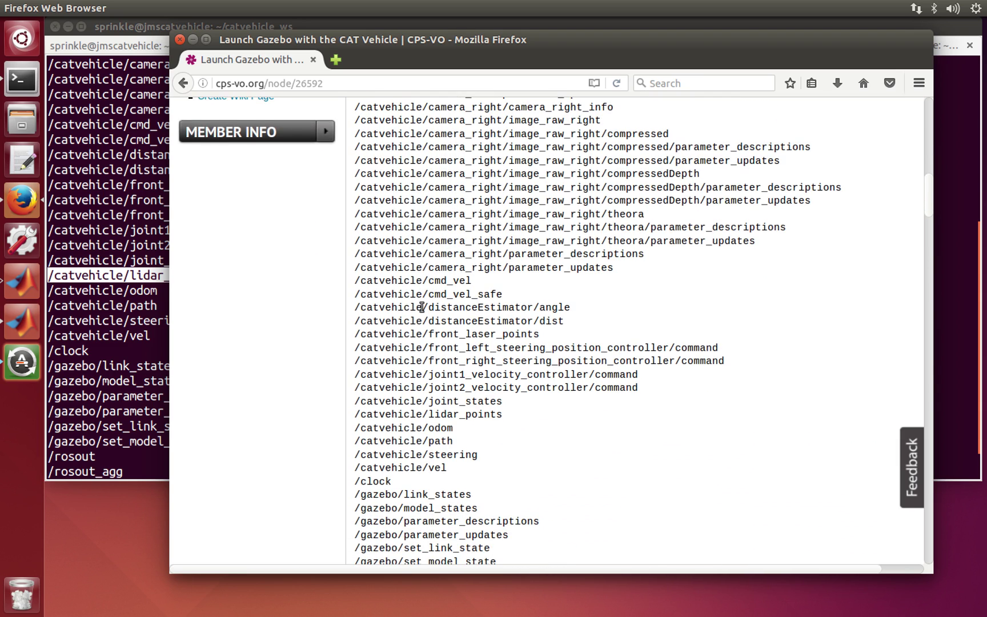
scroll(422, 310, down, 9)
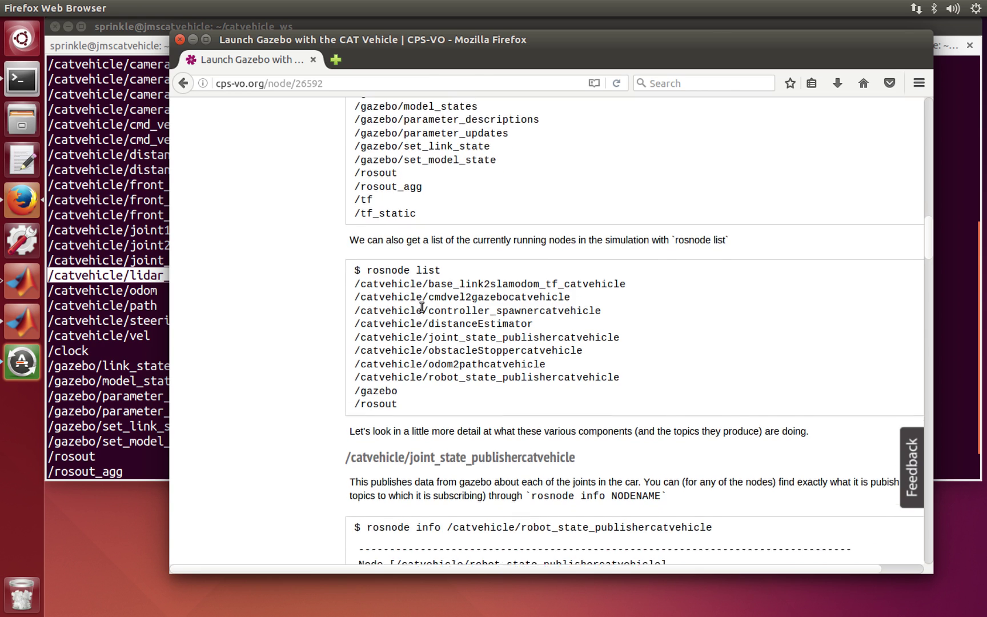
- Switch back to the terminal, list the running nodes with rosnode list, and highlight the output and its /rosout entry
click(113, 294)
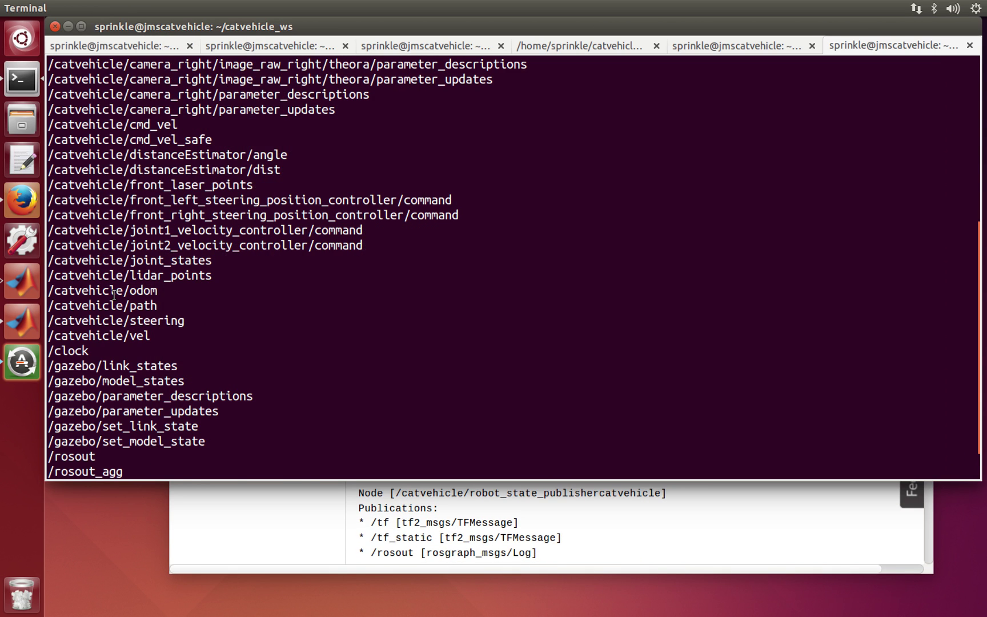
text(rosnode list)
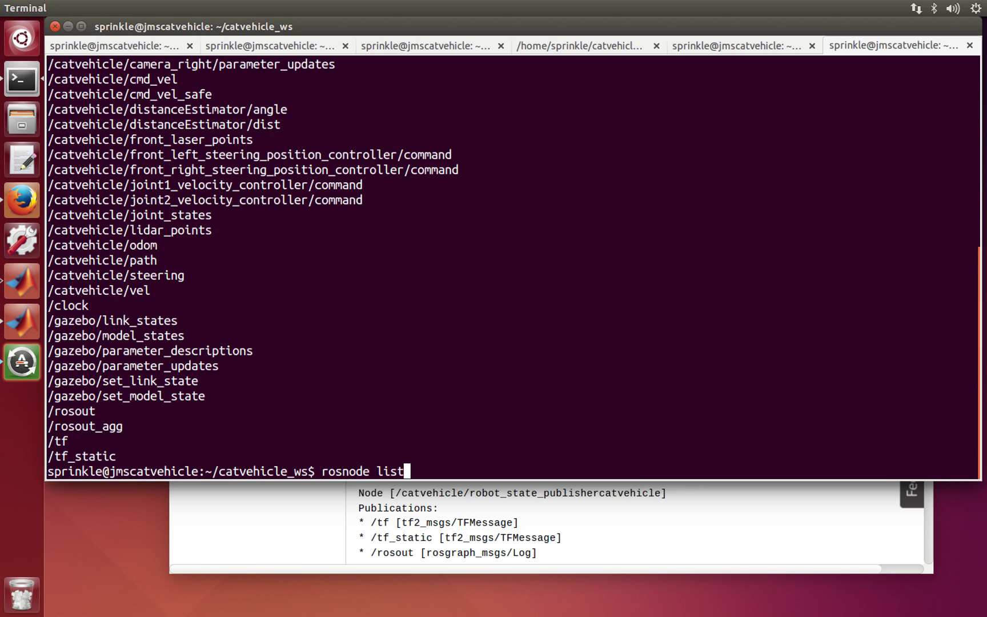
key(Return)
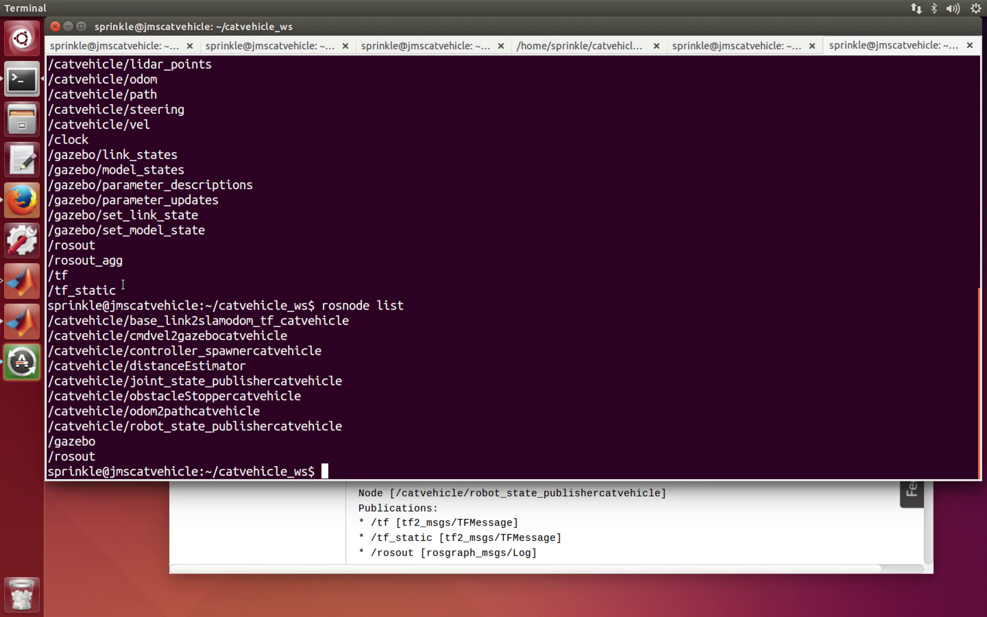
drag(322, 304, 363, 455)
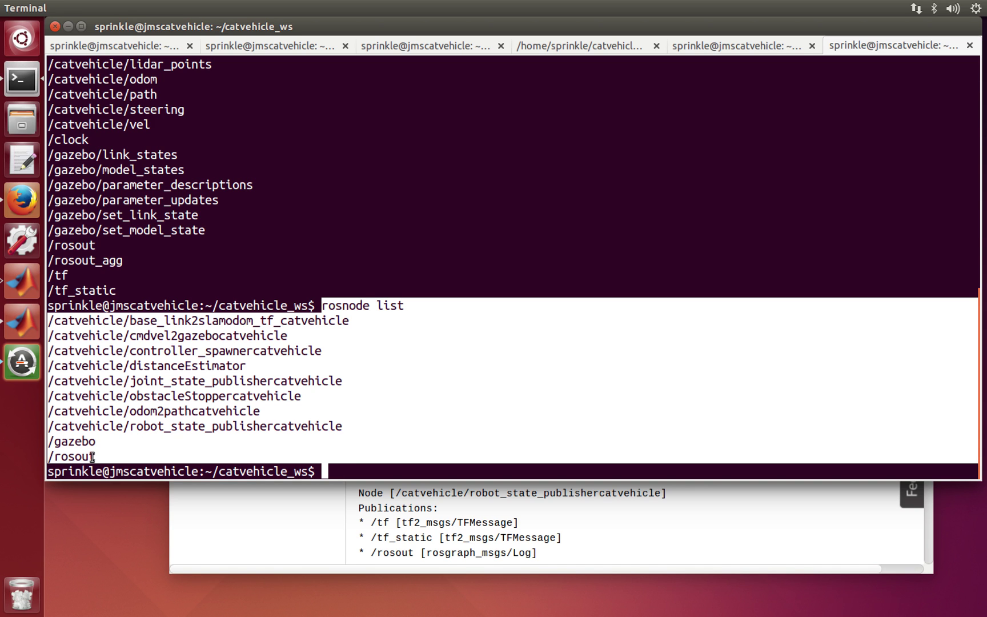
click(66, 459)
double_click(73, 458)
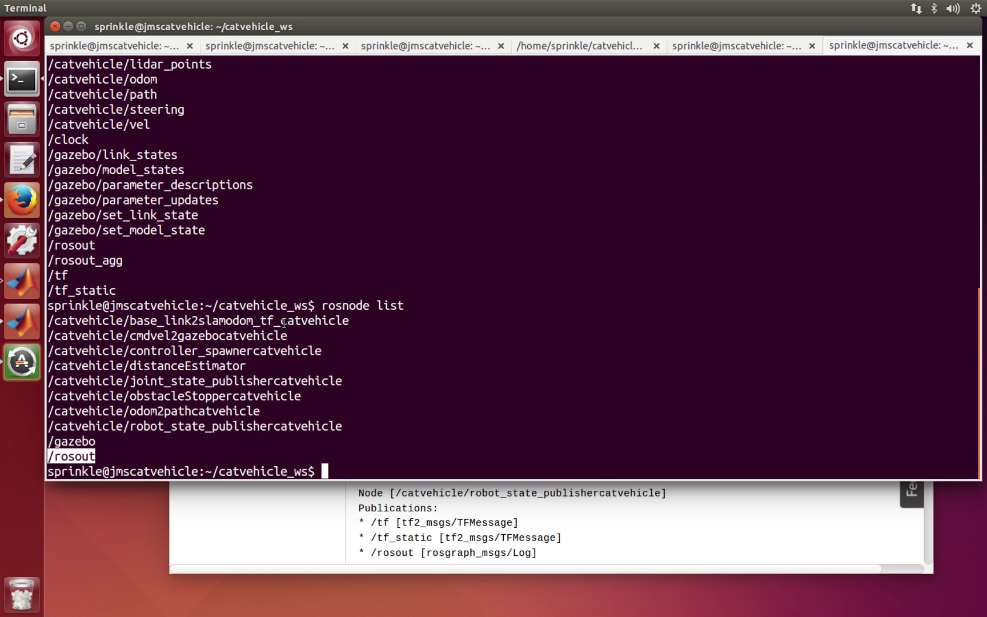
- Examine the node list, highlighting the end of /catvehicle/base_link2slamodom_tf_catvehicle and the whole /catvehicle/cmdvel2gazebocatvehicle entry
drag(280, 322, 354, 324)
click(174, 336)
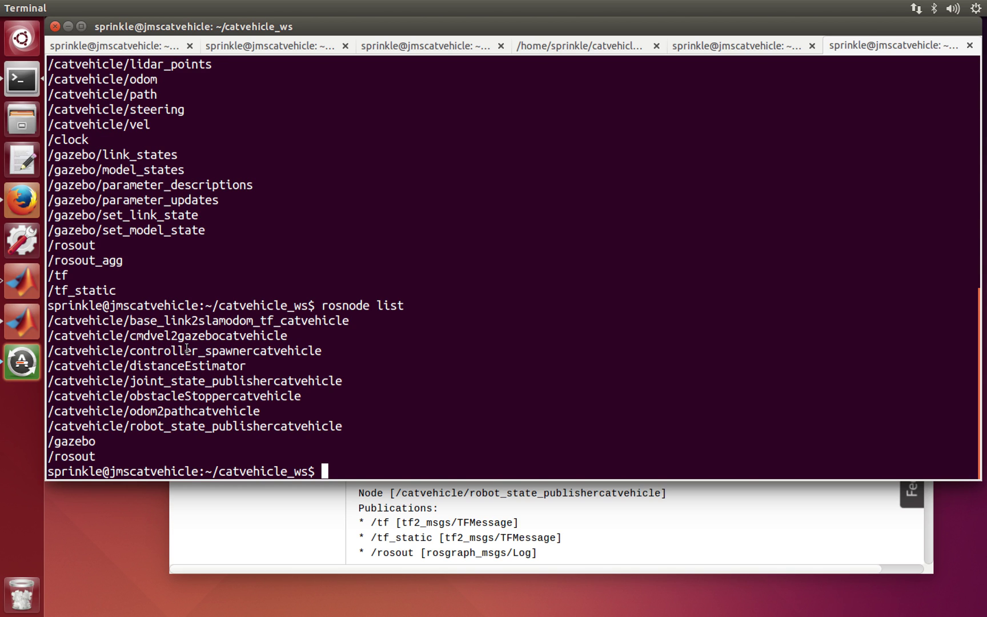
double_click(152, 337)
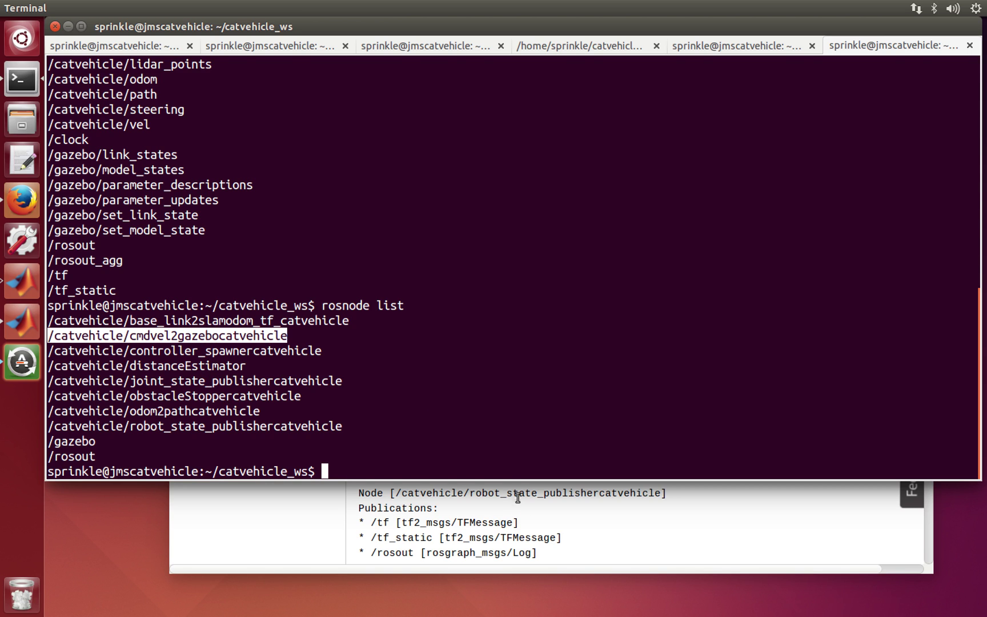
- Query the robot state publisher node with rosnode info /catvehicle/robot_state_publishercatvehicle
click(329, 390)
text(ros)
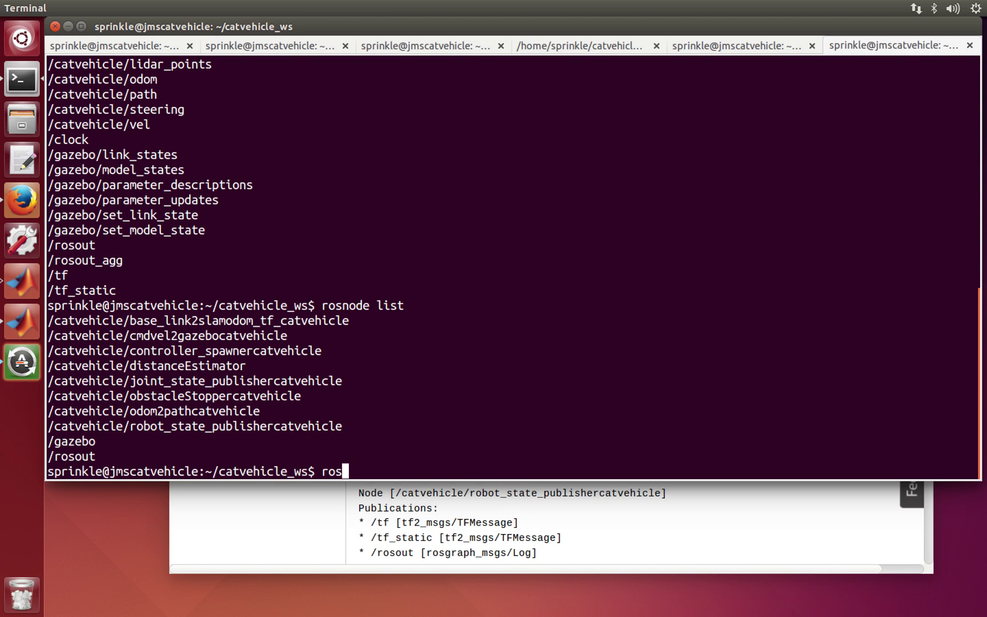
text(node info /catve)
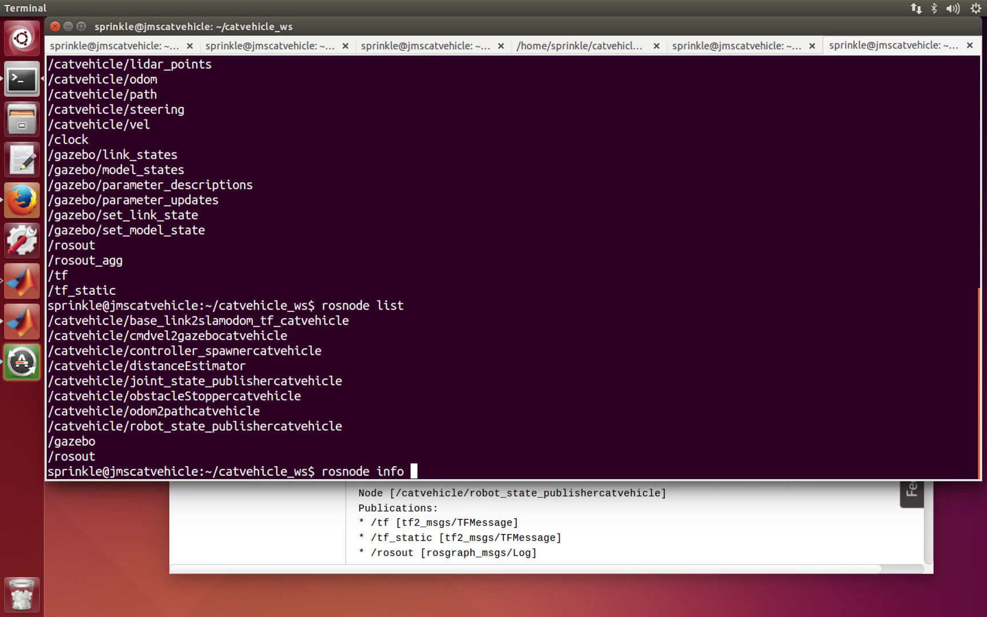
text(/)
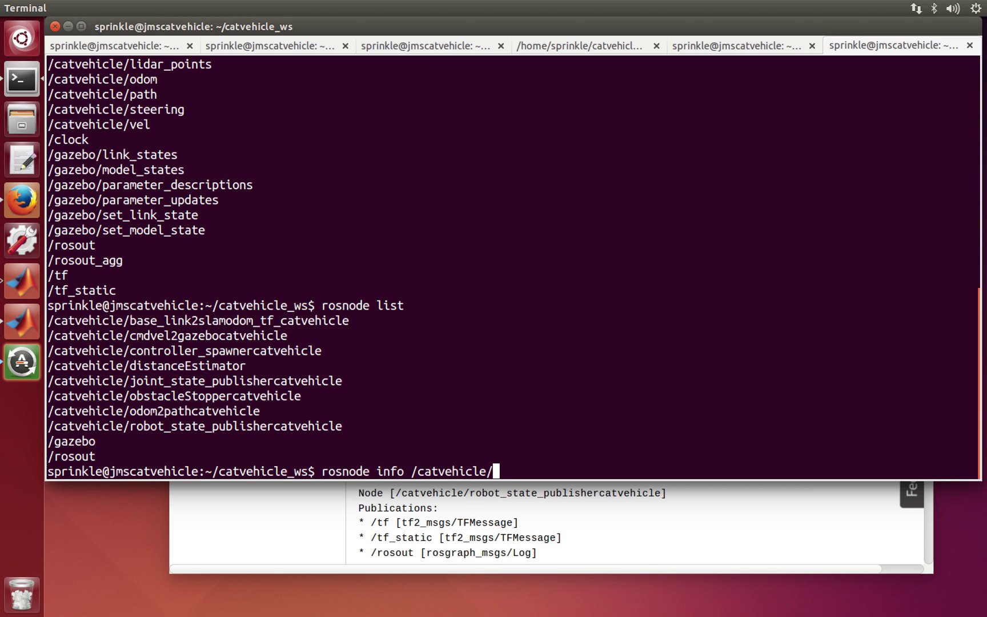
text(robot_st)
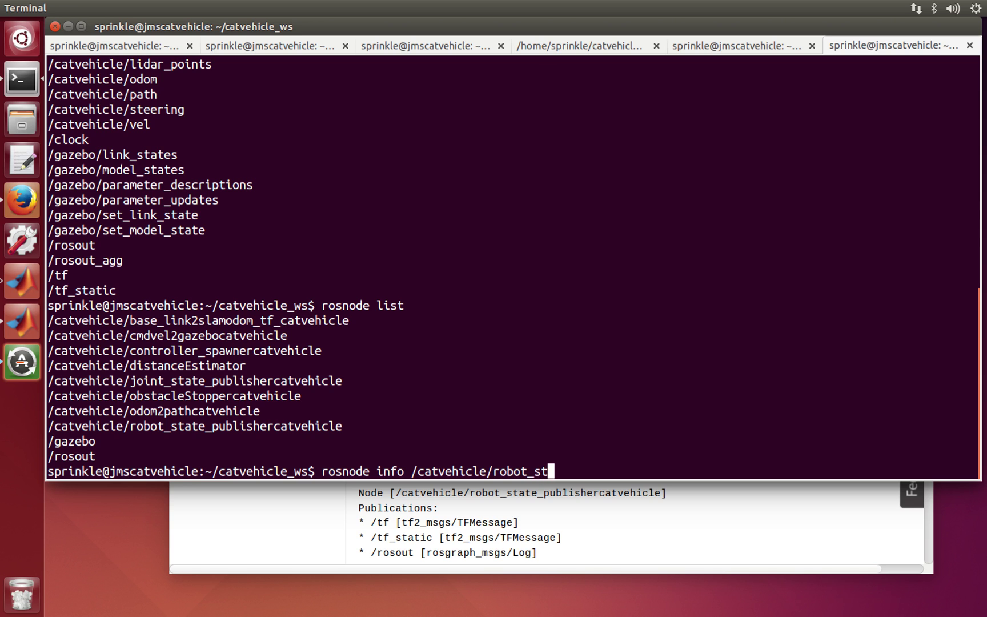
key(Tab)
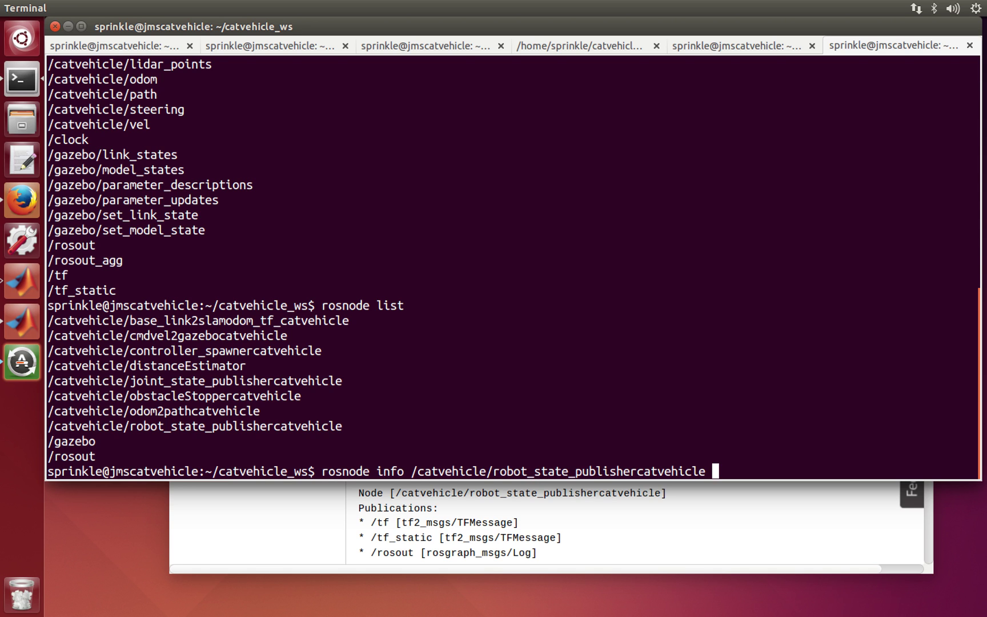
key(Return)
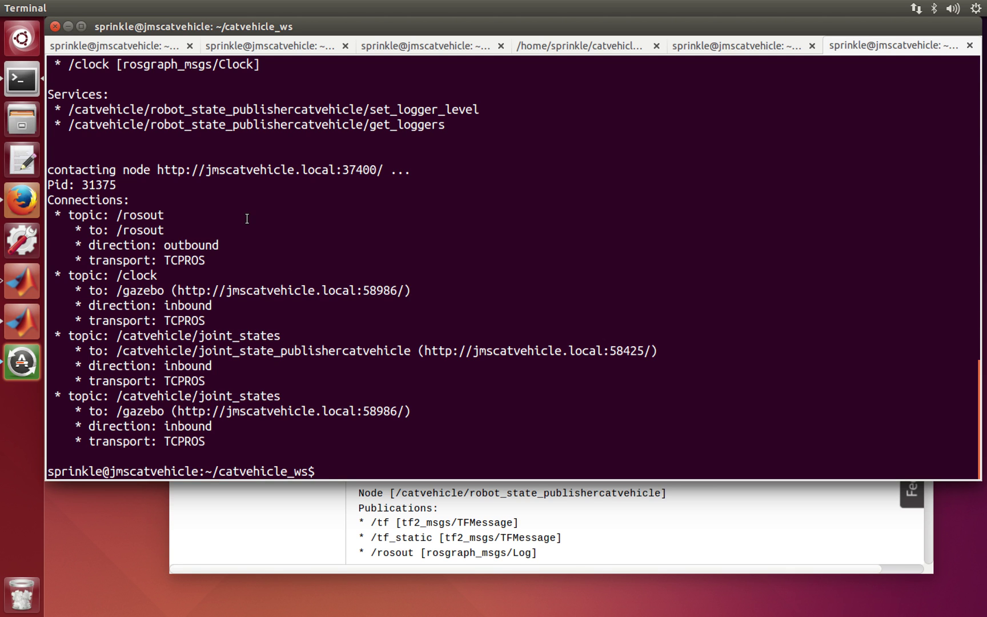
- Examine the robot state publisher's publications, subscriptions and services, highlighting entries such as /tf_static, /rosout, /catvehicle/joint_states, /clock and get_loggers
scroll(247, 221, up, 2)
scroll(248, 220, up, 2)
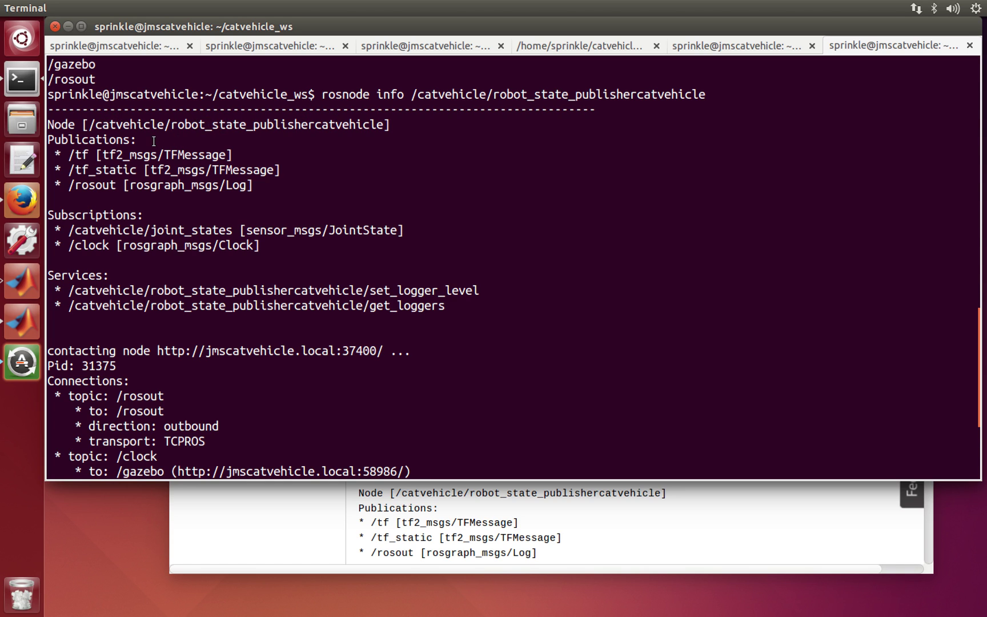
double_click(84, 153)
double_click(84, 169)
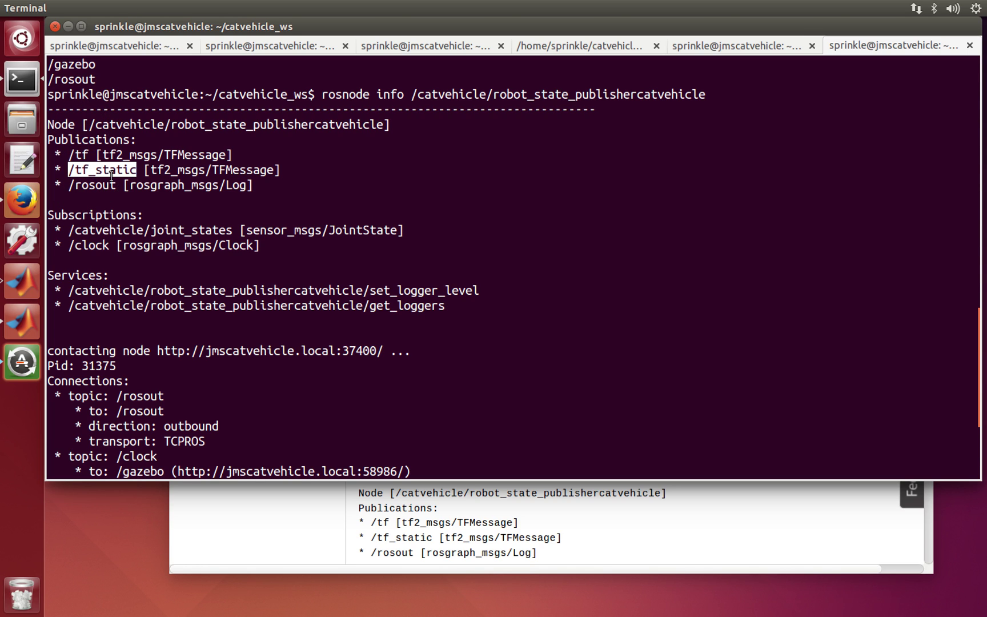
double_click(92, 185)
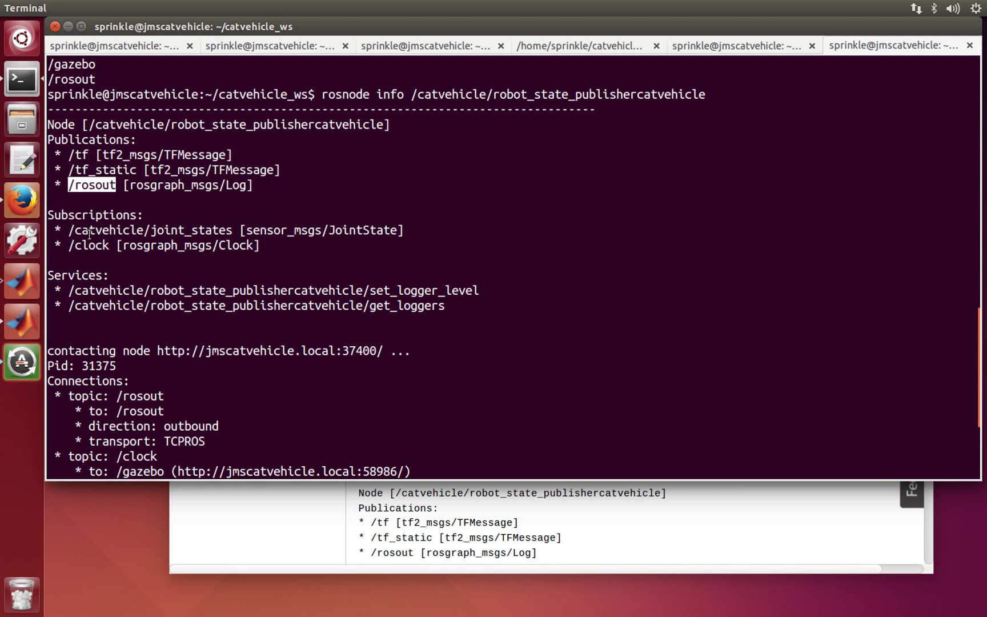
double_click(179, 229)
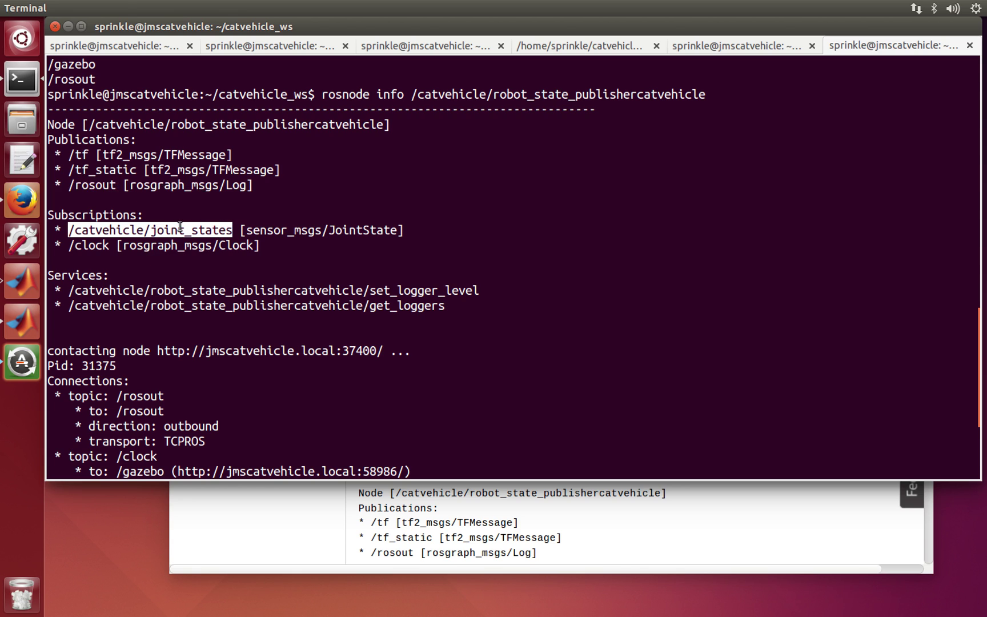
double_click(101, 245)
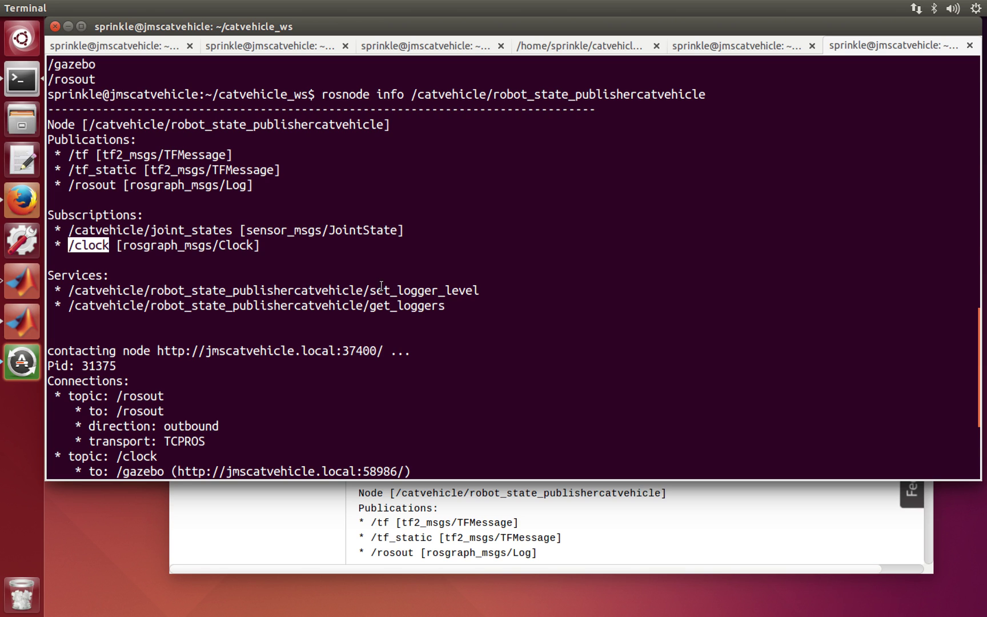
double_click(425, 307)
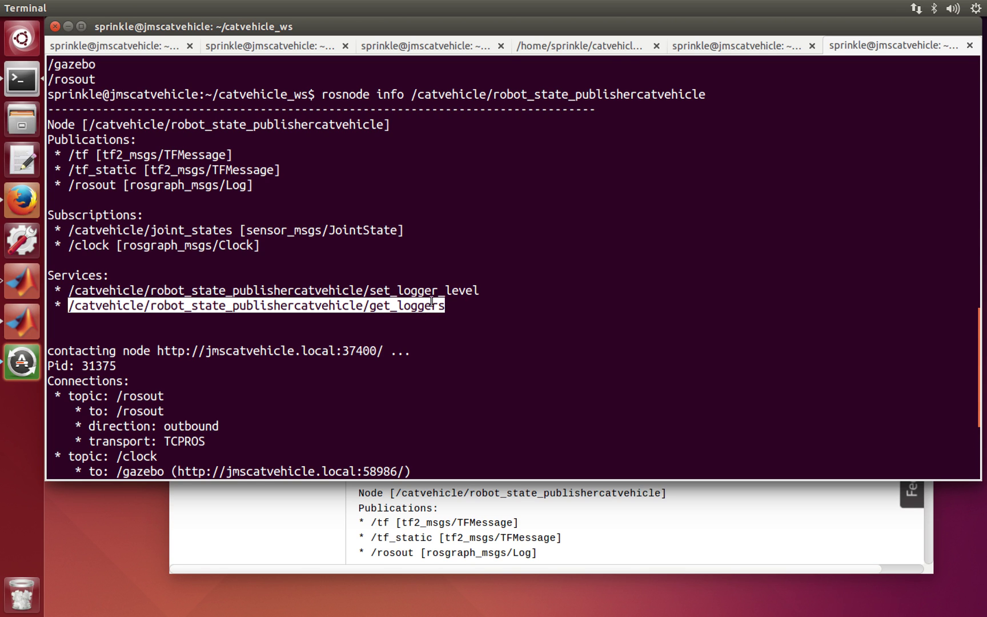
double_click(429, 292)
double_click(428, 306)
- Examine the node's connections, highlighting the /catvehicle/joint_states topic and its /catvehicle/joint_state_publishercatvehicle and /gazebo sources
scroll(427, 306, down, 3)
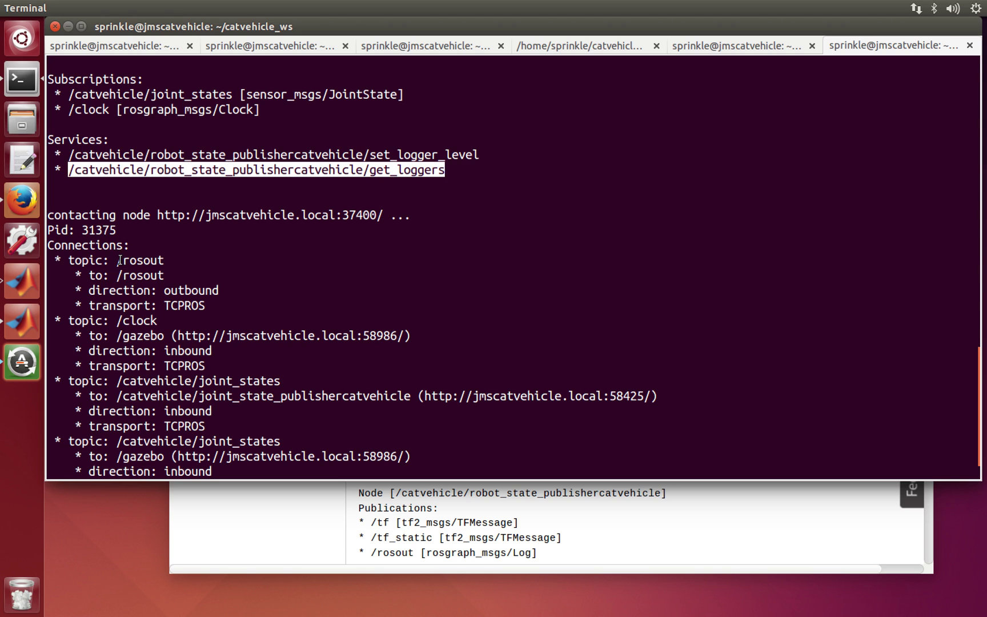
scroll(128, 295, down, 1)
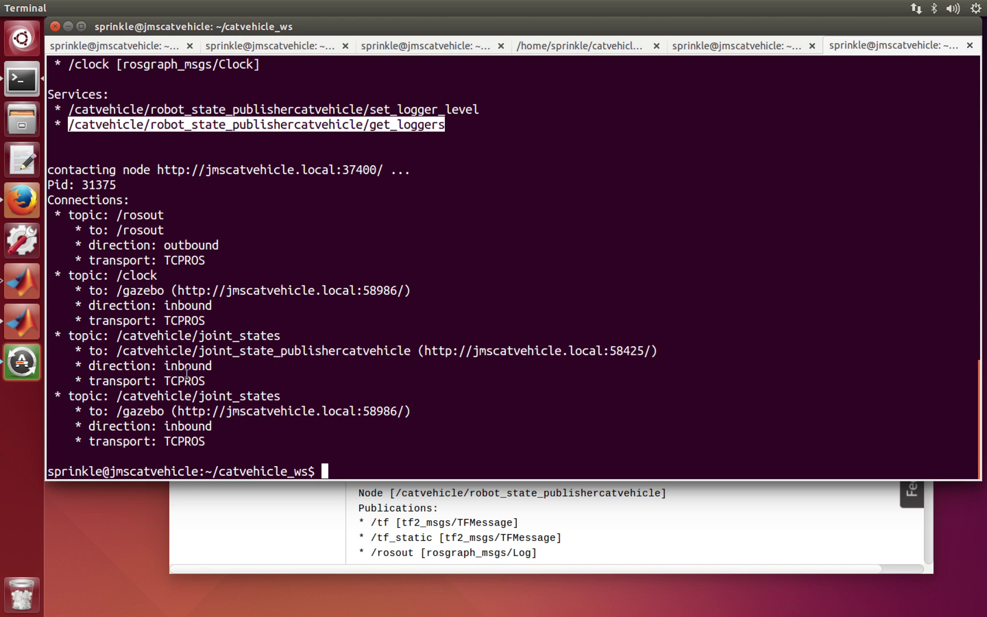
double_click(253, 336)
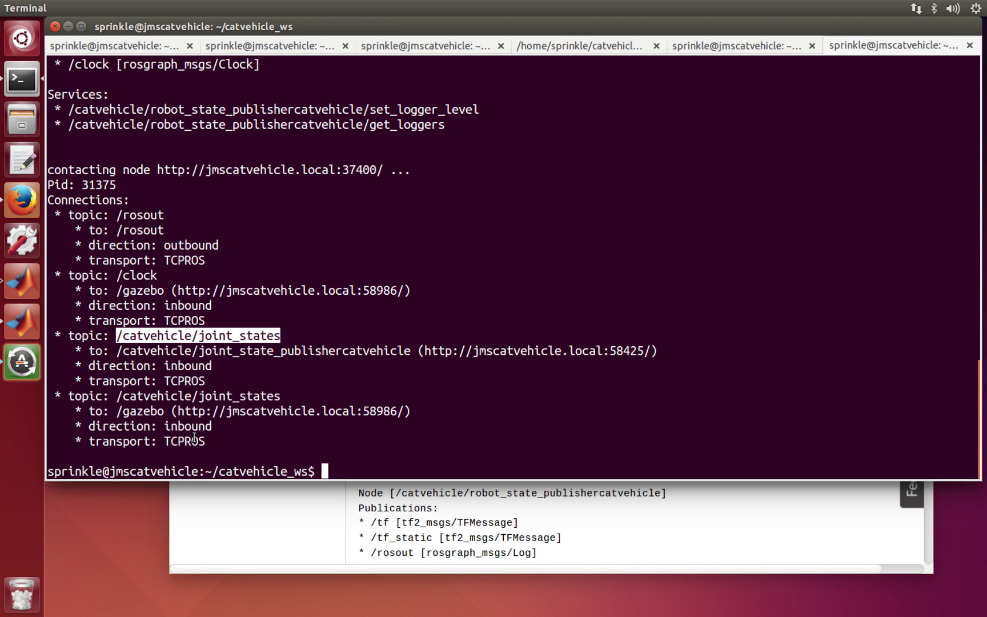
click(120, 348)
triple_click(268, 350)
double_click(315, 350)
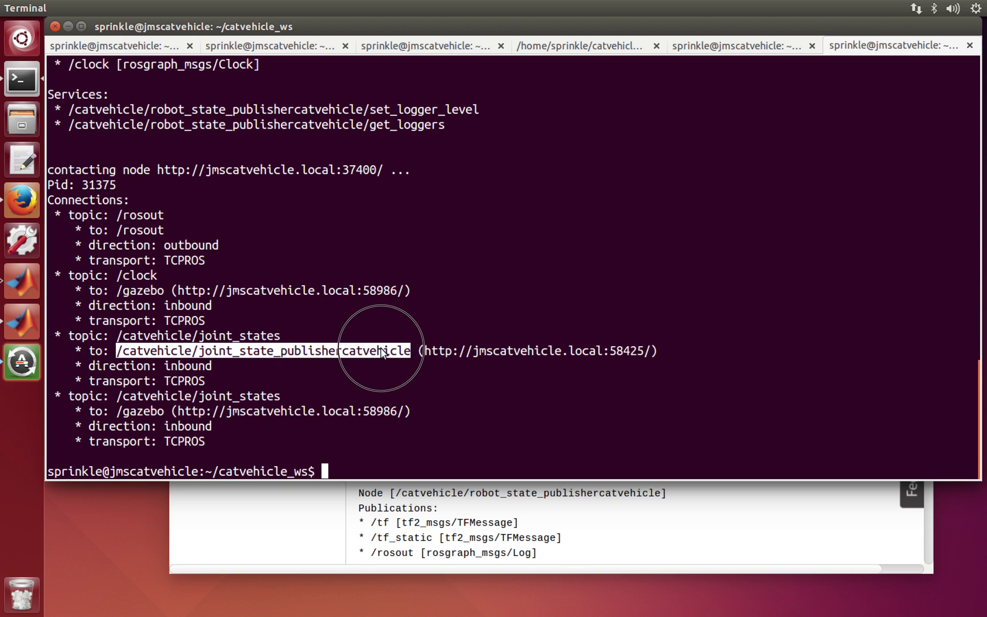
drag(118, 410, 162, 414)
click(165, 402)
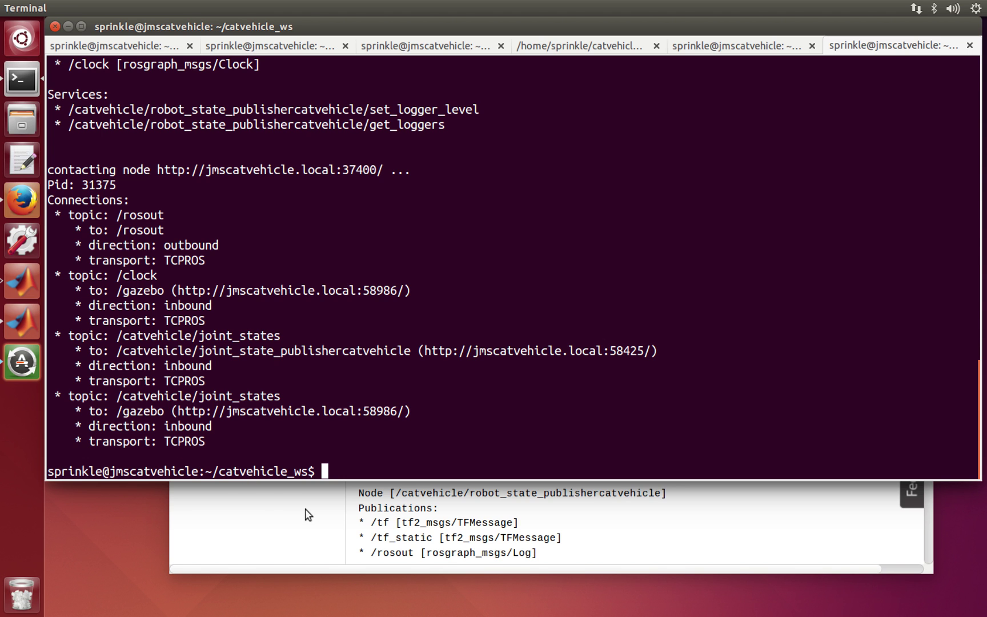
- Switch to the Firefox tutorial page, read on to the rosnode info example for /catvehicle/cmdvel2gazebocatvehicle, and highlight that node name
click(561, 527)
scroll(561, 527, down, 10)
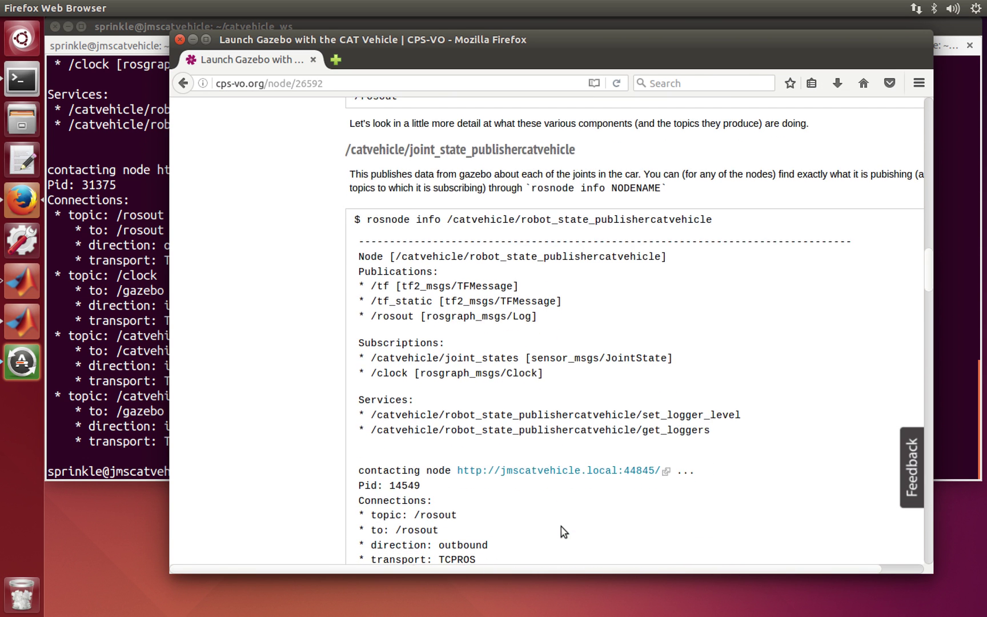
scroll(561, 526, up, 2)
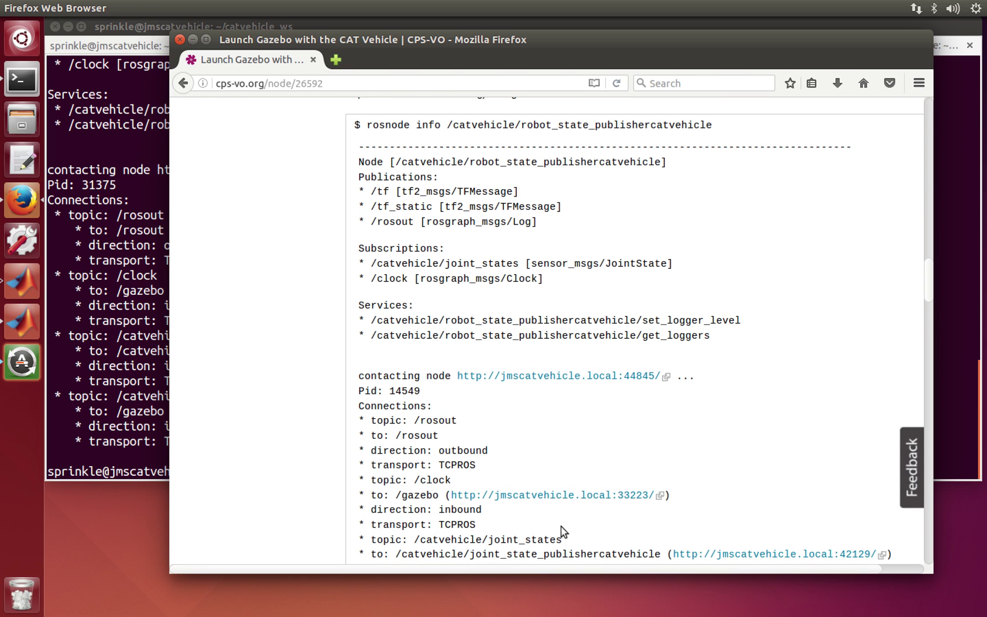
scroll(561, 527, down, 8)
scroll(561, 527, down, 8)
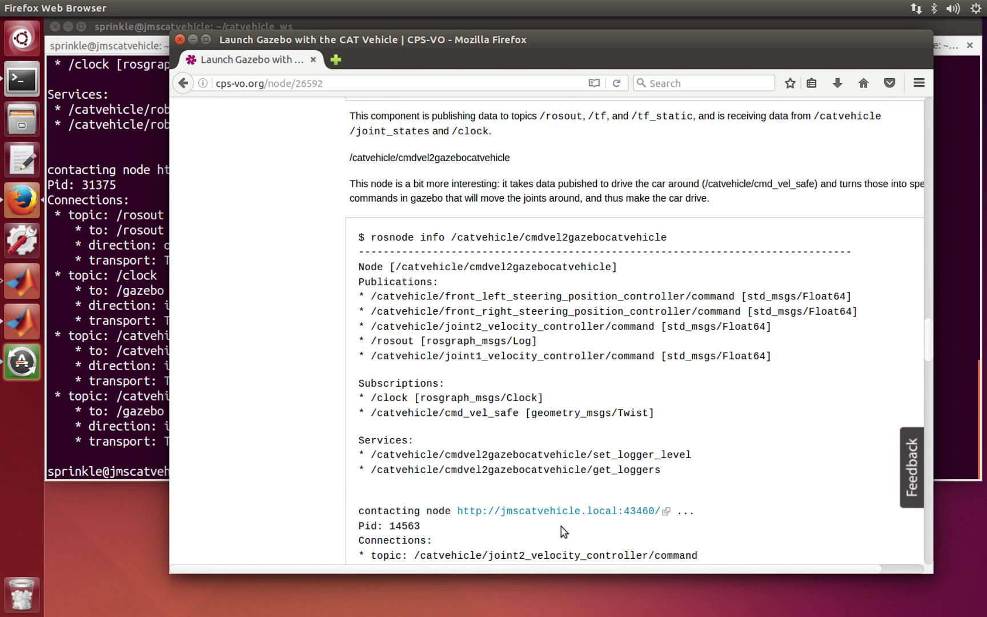
double_click(571, 238)
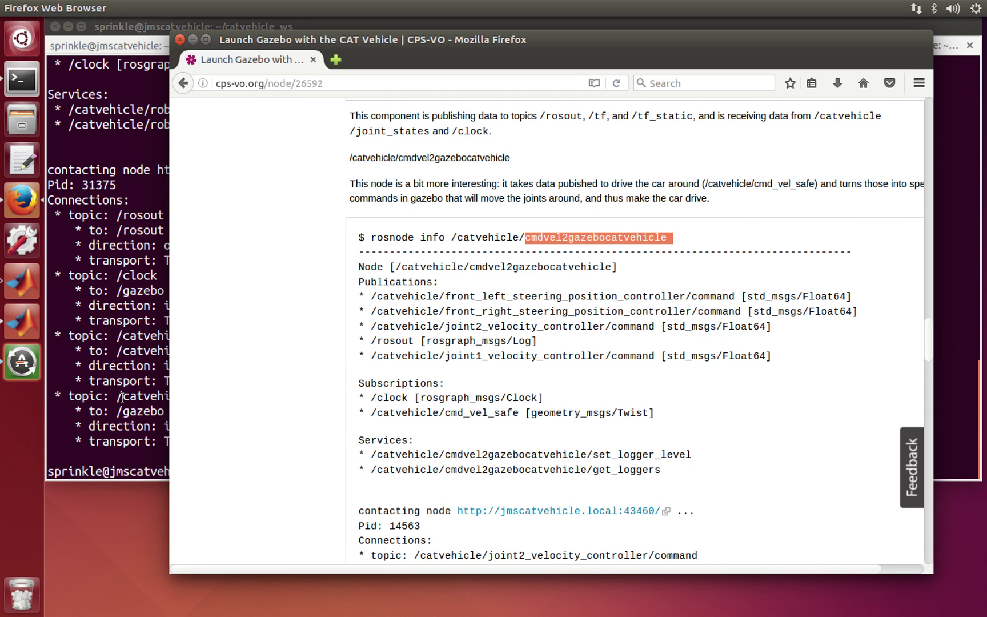
- Switch back to the terminal and query the velocity command node with rosnode info /catvehicle/cmdvel2gazebocatvehicle
click(93, 420)
text(rosnode info /catvehicle/)
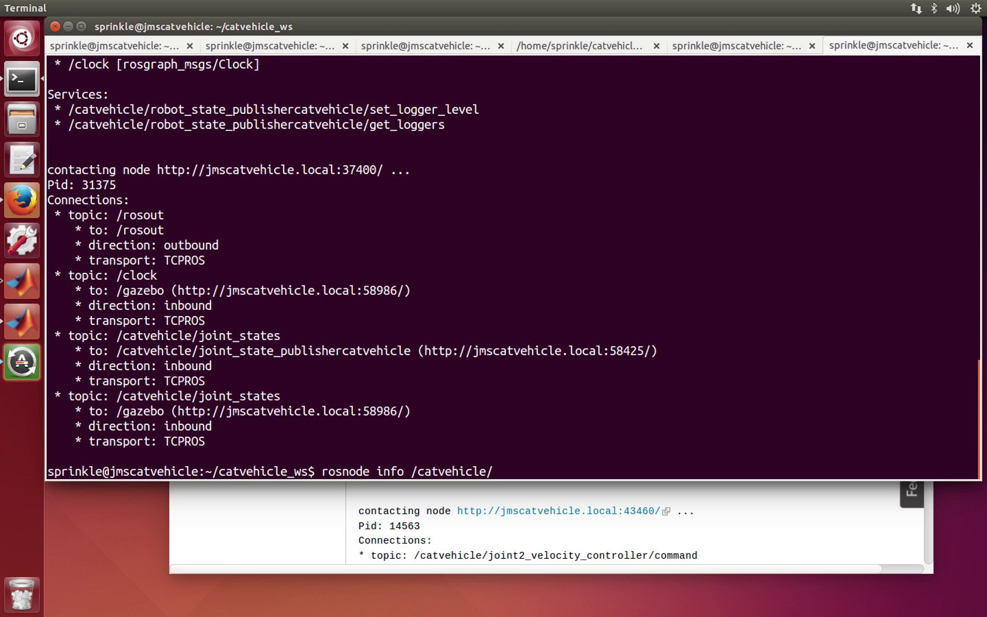
text(cmdv)
key(Tab)
key(Return)
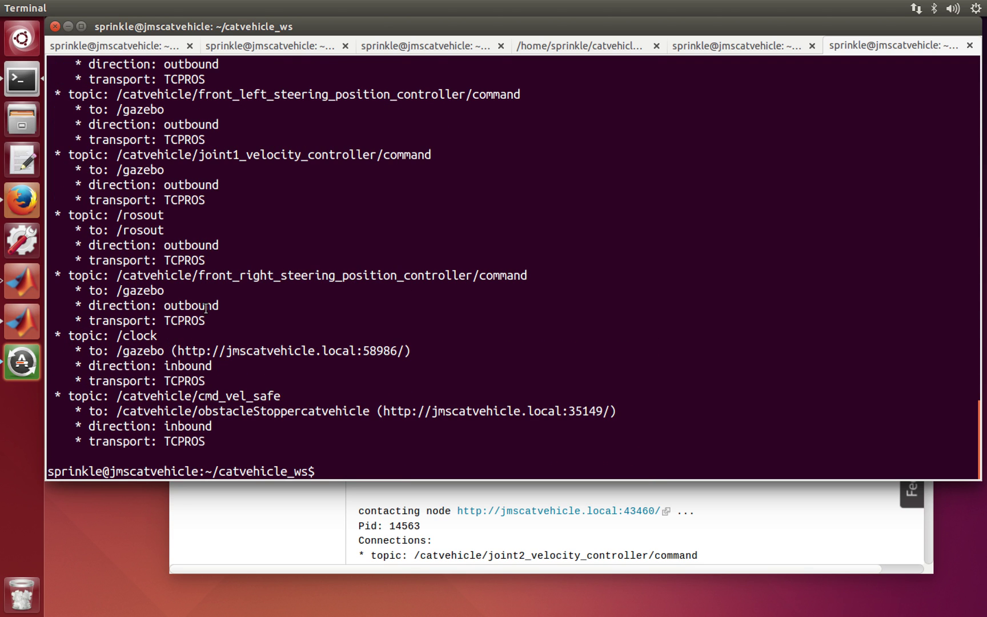
- Examine the cmdvel2gazebocatvehicle node's publications, highlighting the front left and front right steering position controller command topics
scroll(206, 309, up, 1)
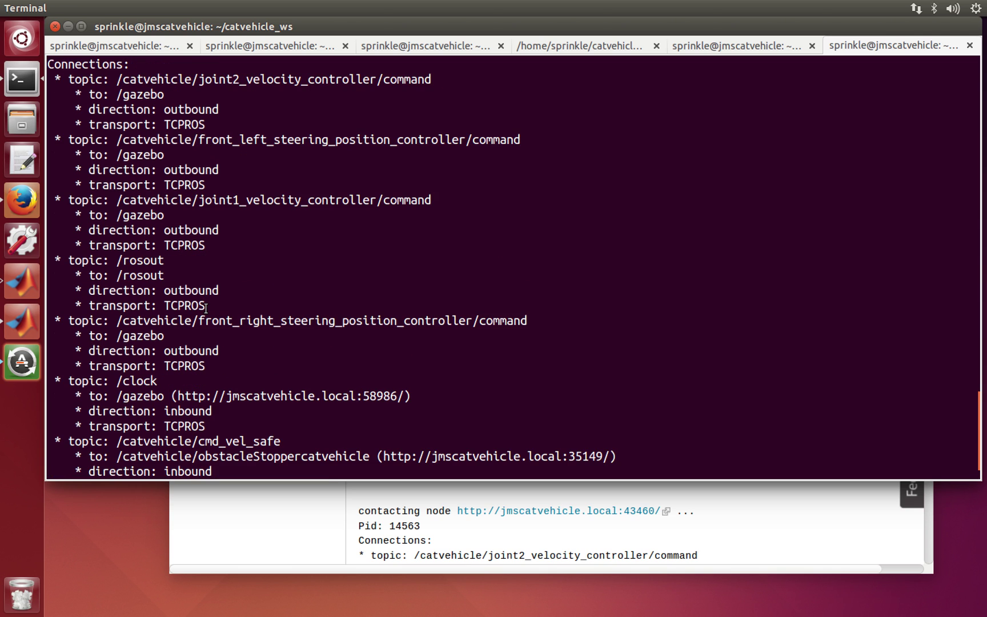
scroll(207, 309, up, 4)
scroll(206, 308, up, 1)
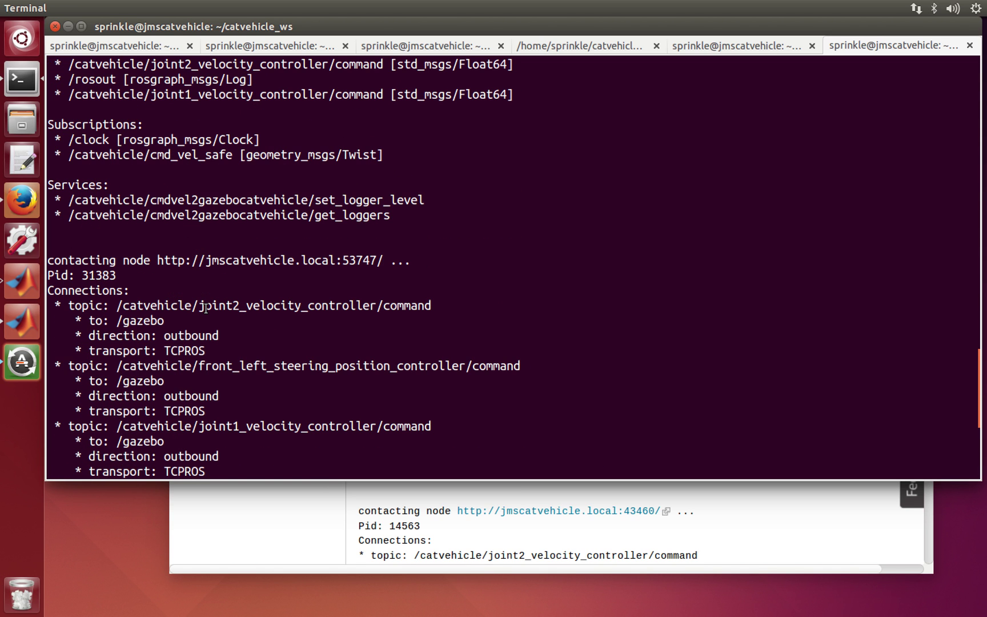
scroll(207, 309, up, 2)
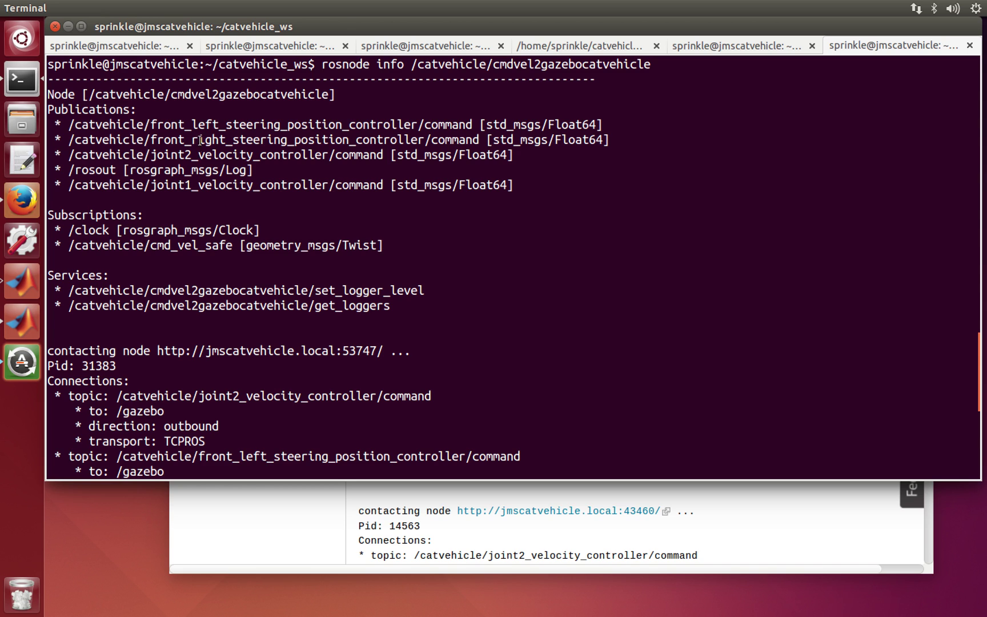
double_click(209, 125)
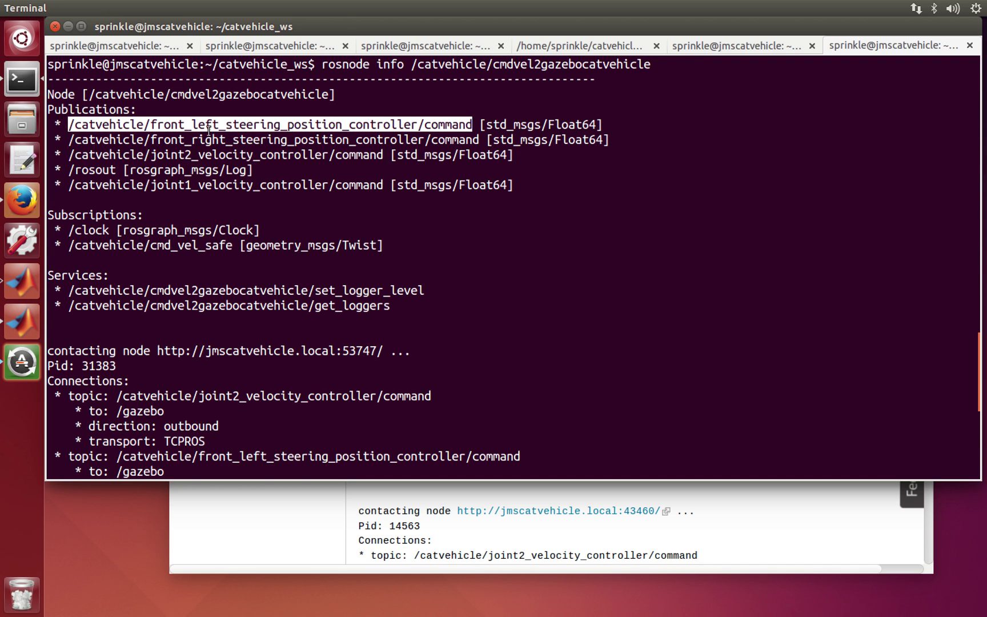
double_click(209, 139)
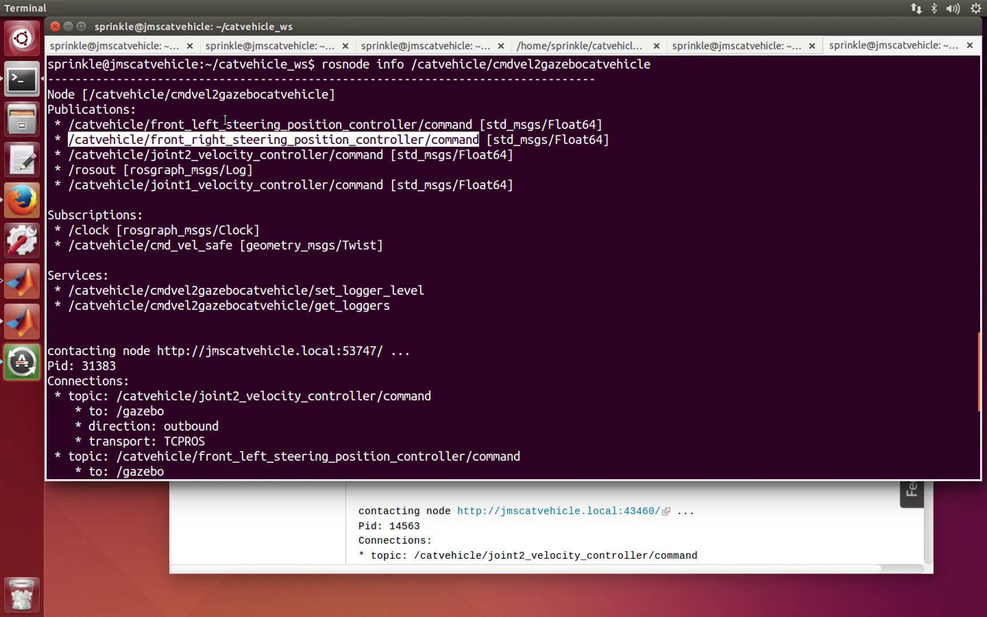
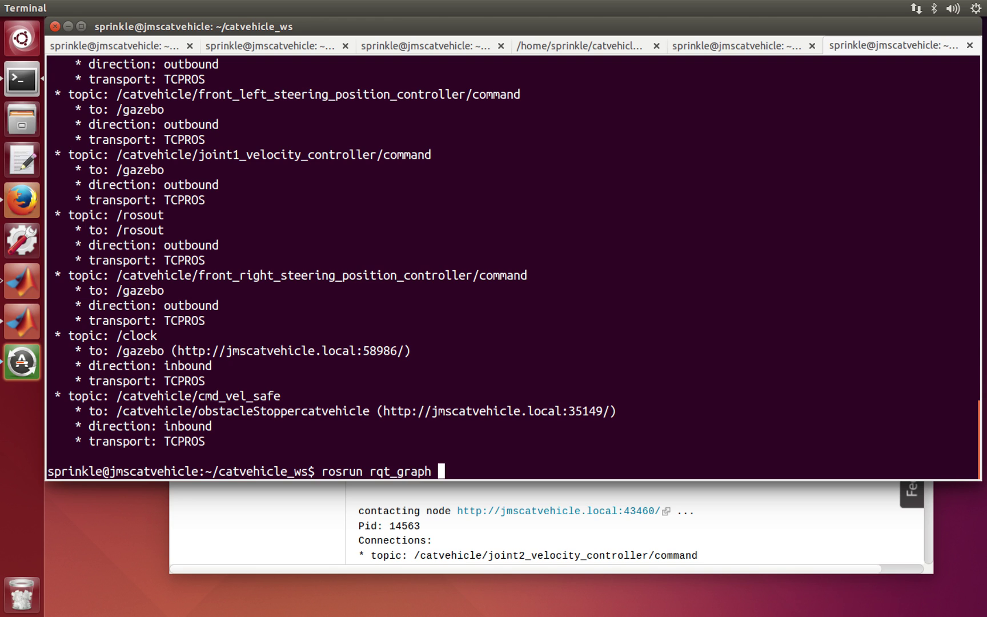
- Launch the ROS node graph viewer from the terminal with rosrun rqt_graph
key(BackSpace)
key(Tab)
key(Return)
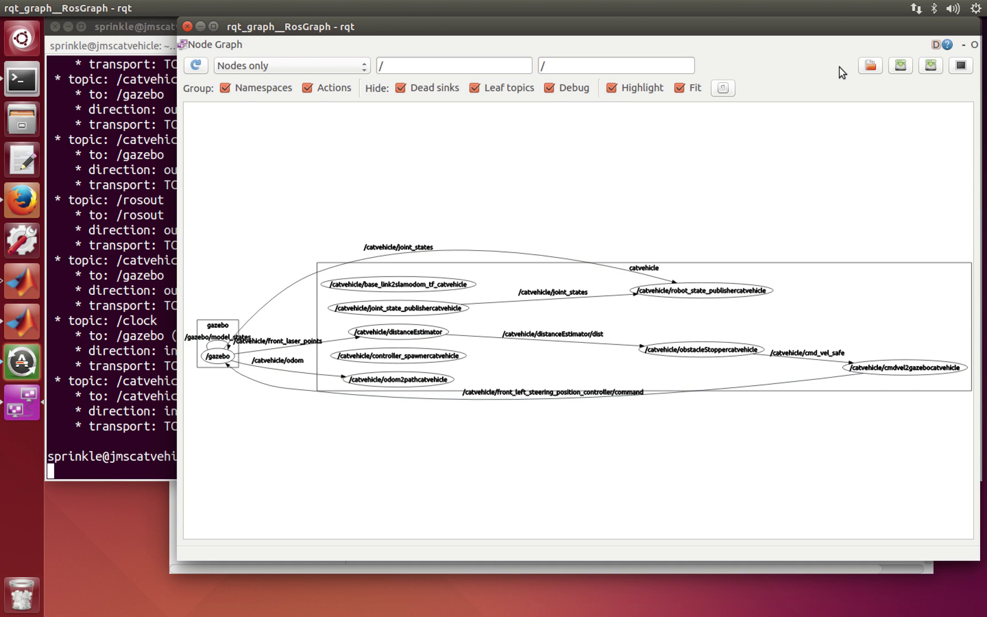
- Examine the /gazebo end of the node graph up close, inspecting the /catvehicle/front_laser_points link to /catvehicle/distanceEstimator
scroll(232, 254, down, 2)
scroll(233, 255, up, 5)
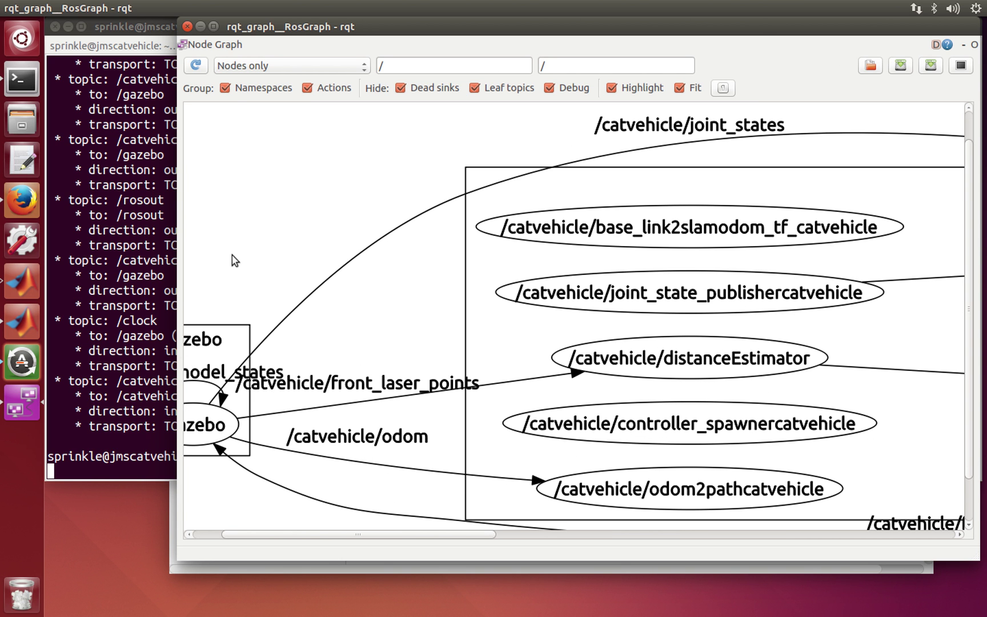
drag(365, 535, 304, 537)
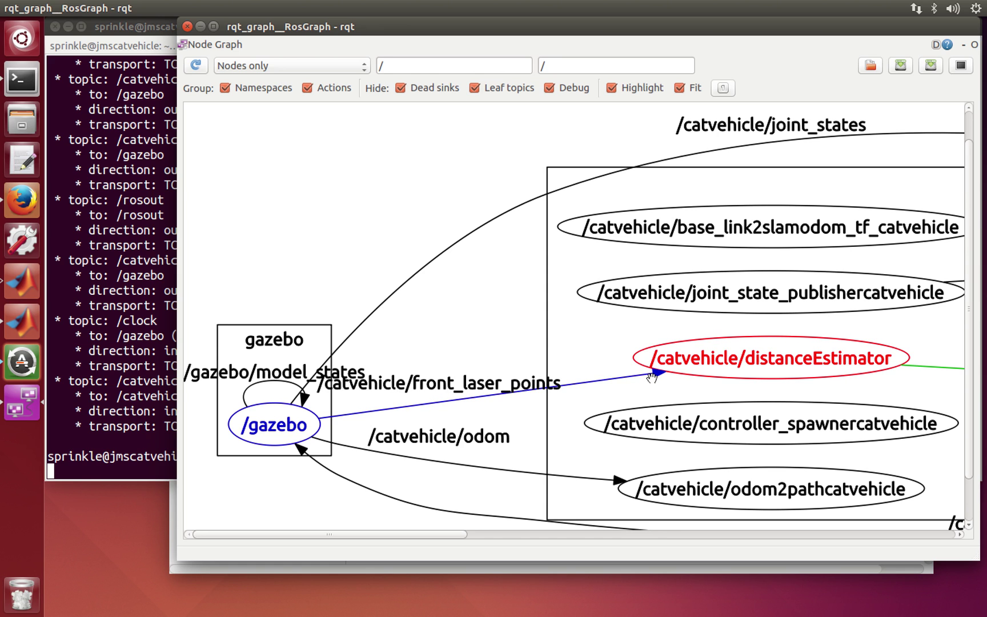
click(446, 388)
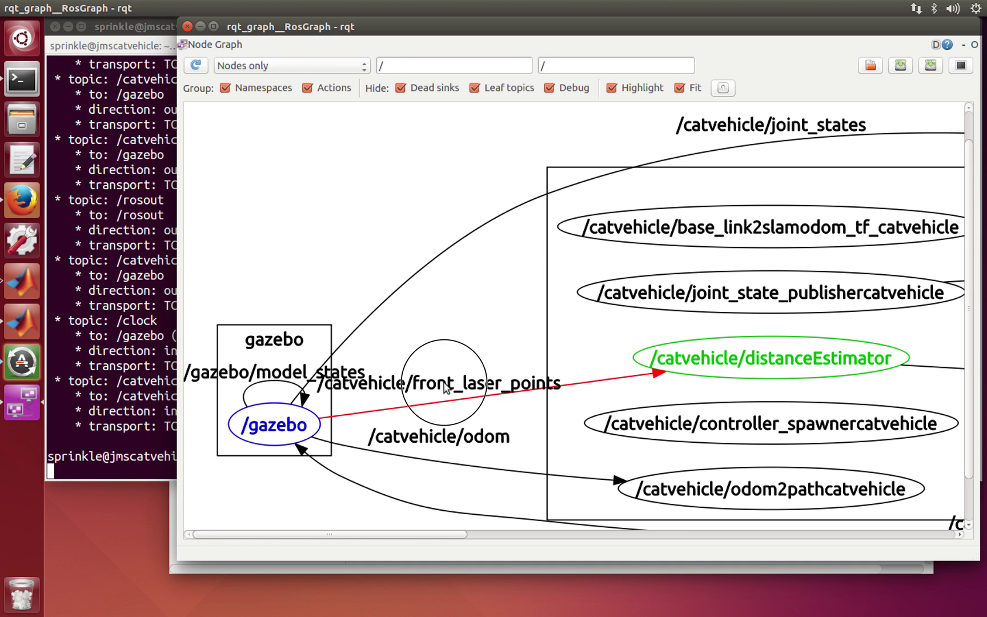
- Follow the node graph from /gazebo to the middle section, examining the /catvehicle/distanceEstimator/dist link leaving the distanceEstimator node
click(442, 436)
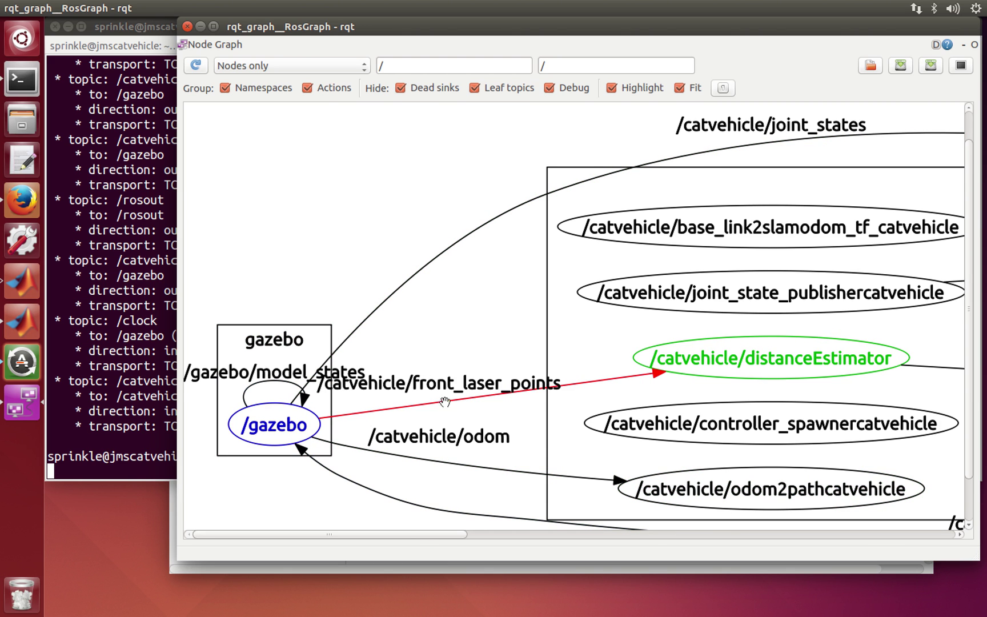
scroll(966, 343, down, 2)
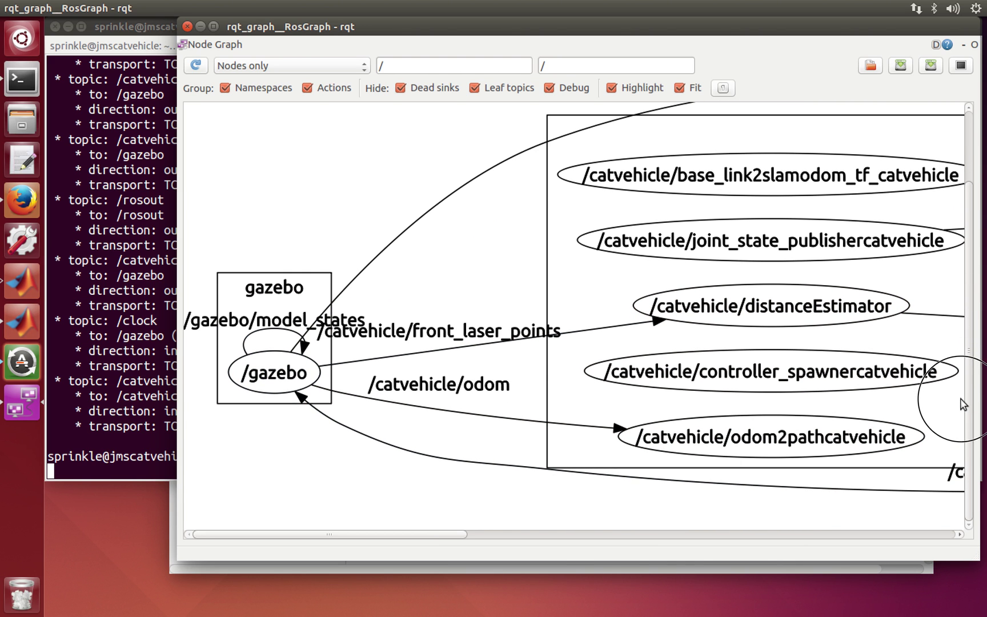
click(407, 533)
drag(407, 534, 613, 534)
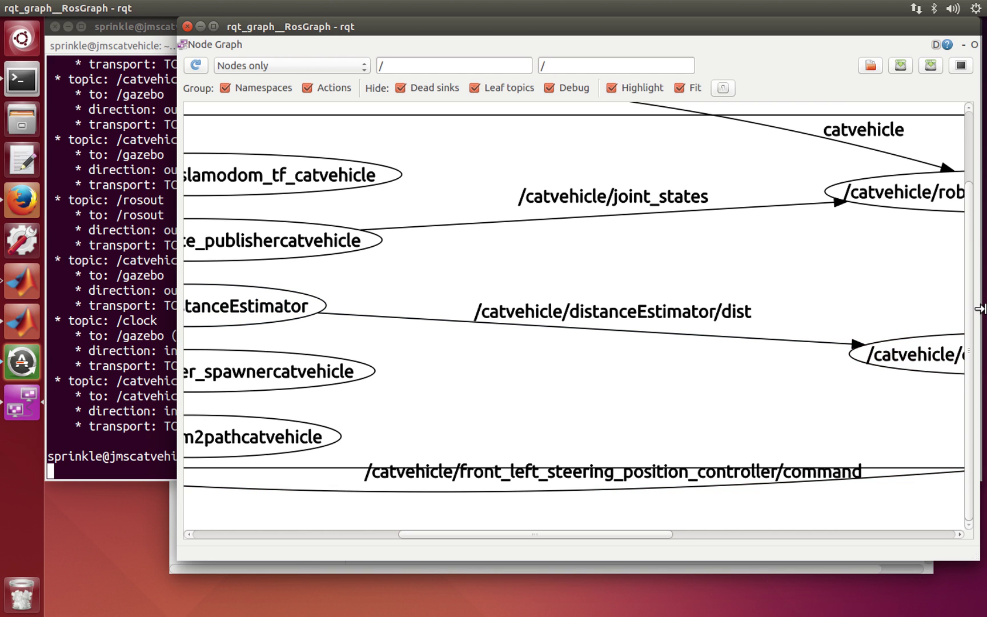
scroll(969, 303, up, 3)
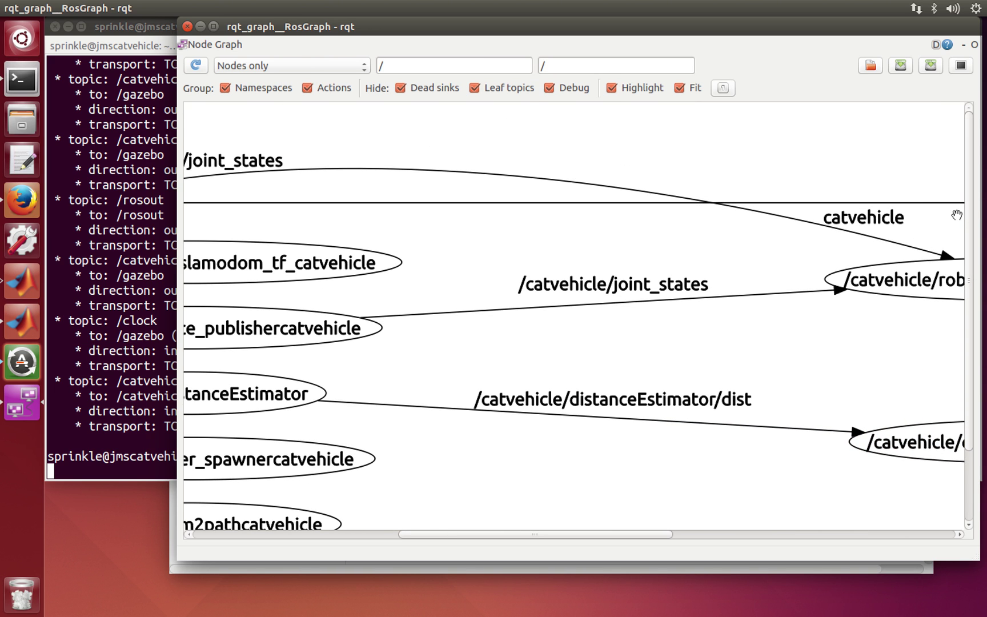
scroll(966, 475, down, 3)
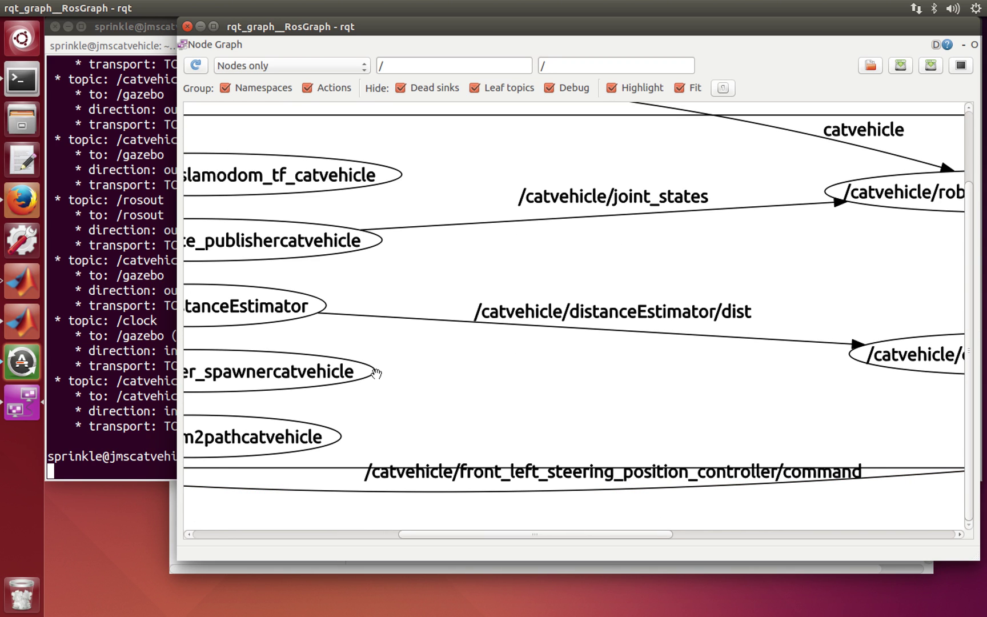
- Examine the wider node graph, tracing the loop from /gazebo through distanceEstimator, obstacleStoppercatvehicle and cmdvel2gazebocatvehicle back to /gazebo
scroll(377, 373, up, 1)
scroll(376, 374, down, 4)
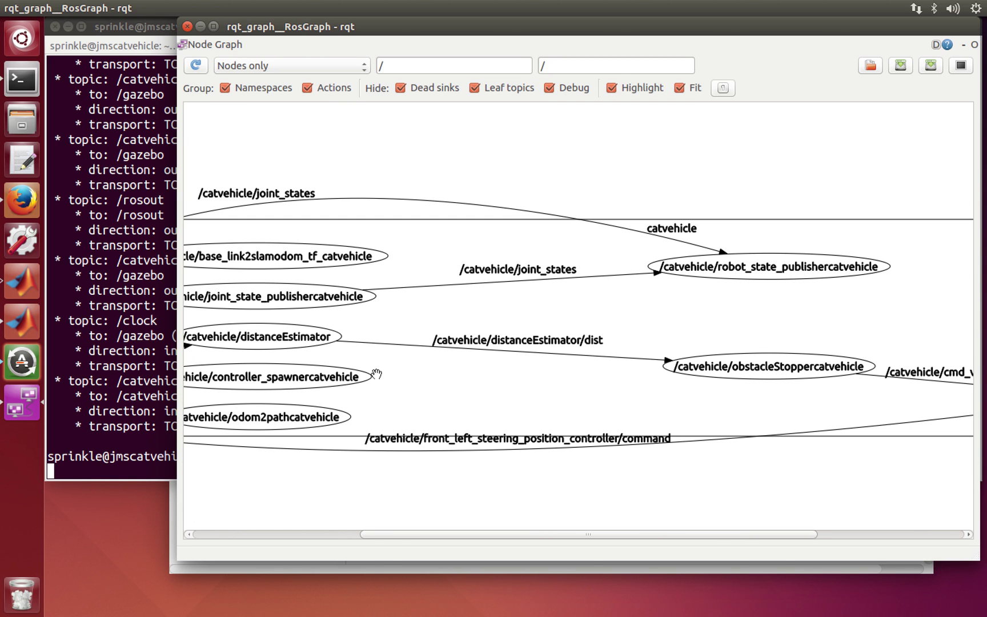
scroll(377, 374, down, 3)
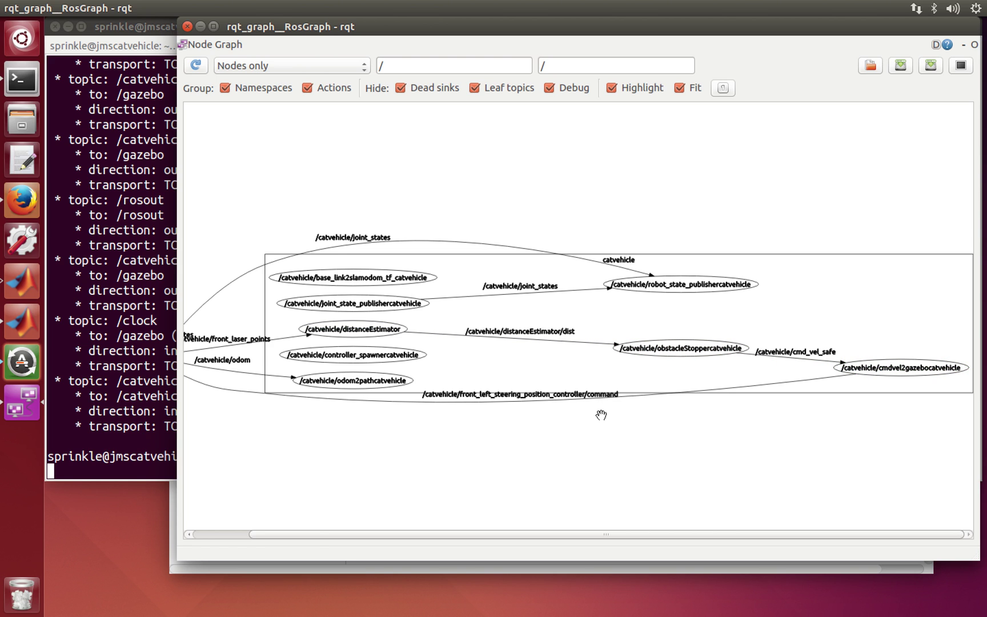
drag(304, 536, 214, 536)
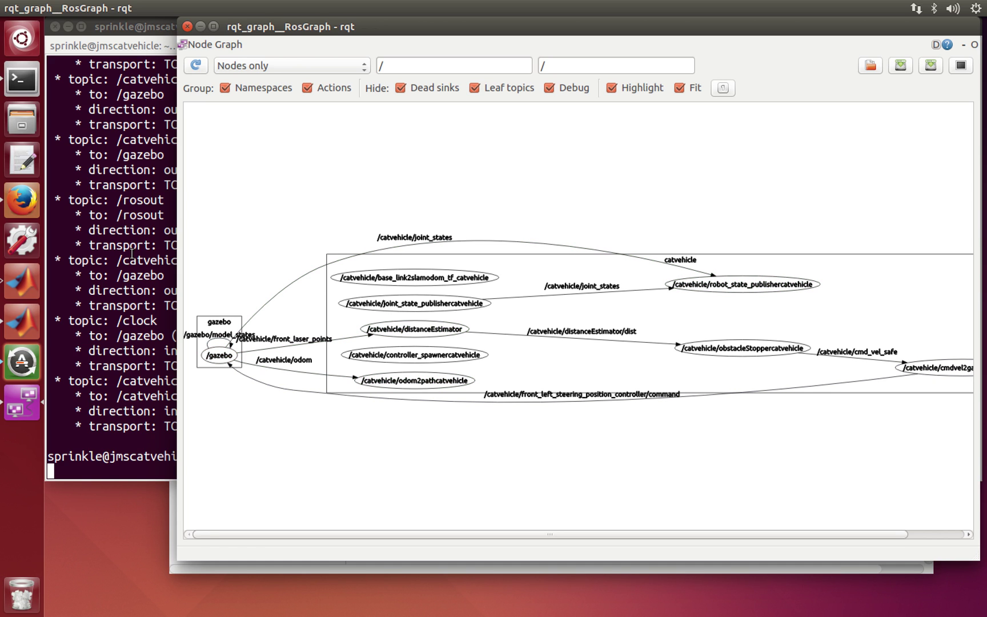
- Switch to the Firefox tutorial page and read the /catvehicle/distanceEstimator and /catvehicle/obstacleStoppercatvehicle descriptions
click(313, 569)
scroll(438, 453, down, 12)
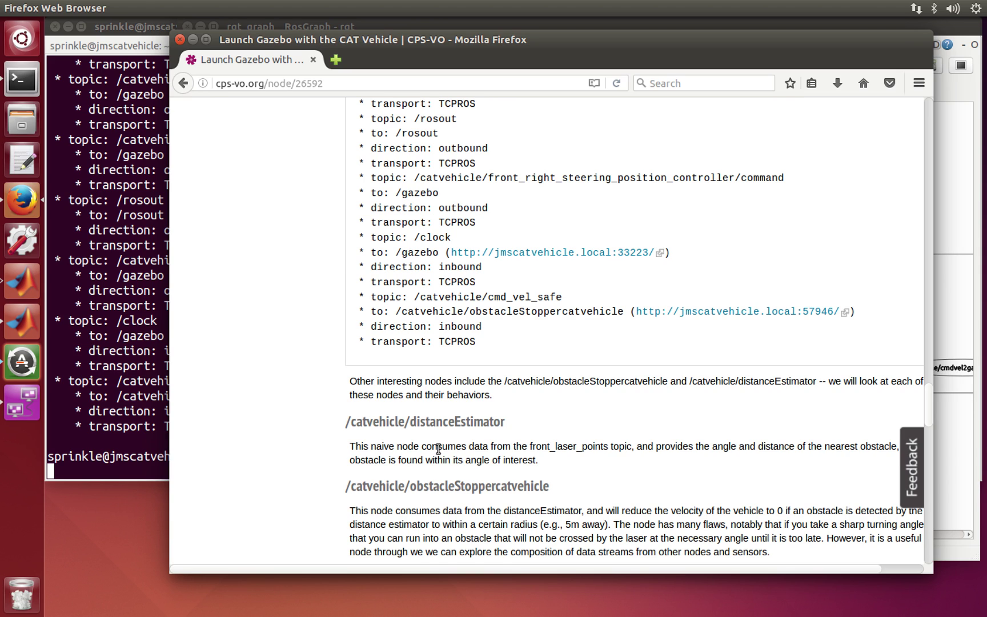
scroll(437, 449, down, 5)
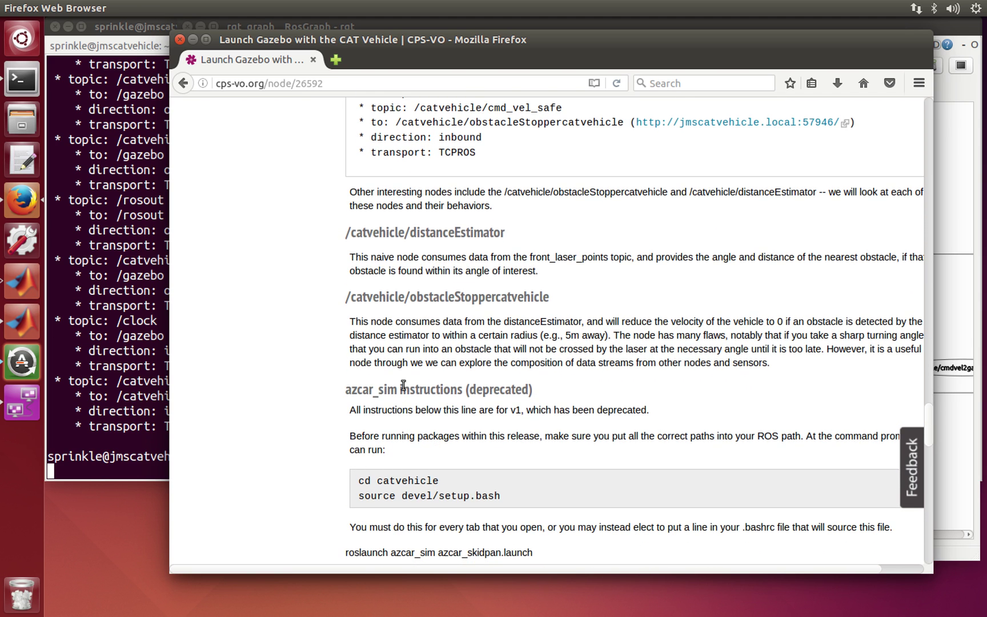
scroll(434, 364, up, 1)
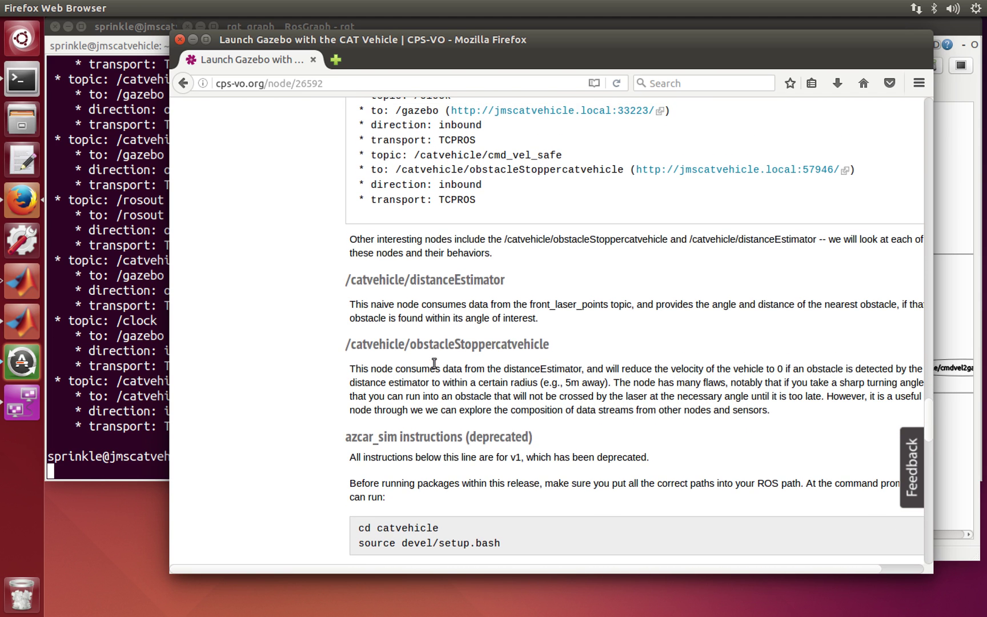